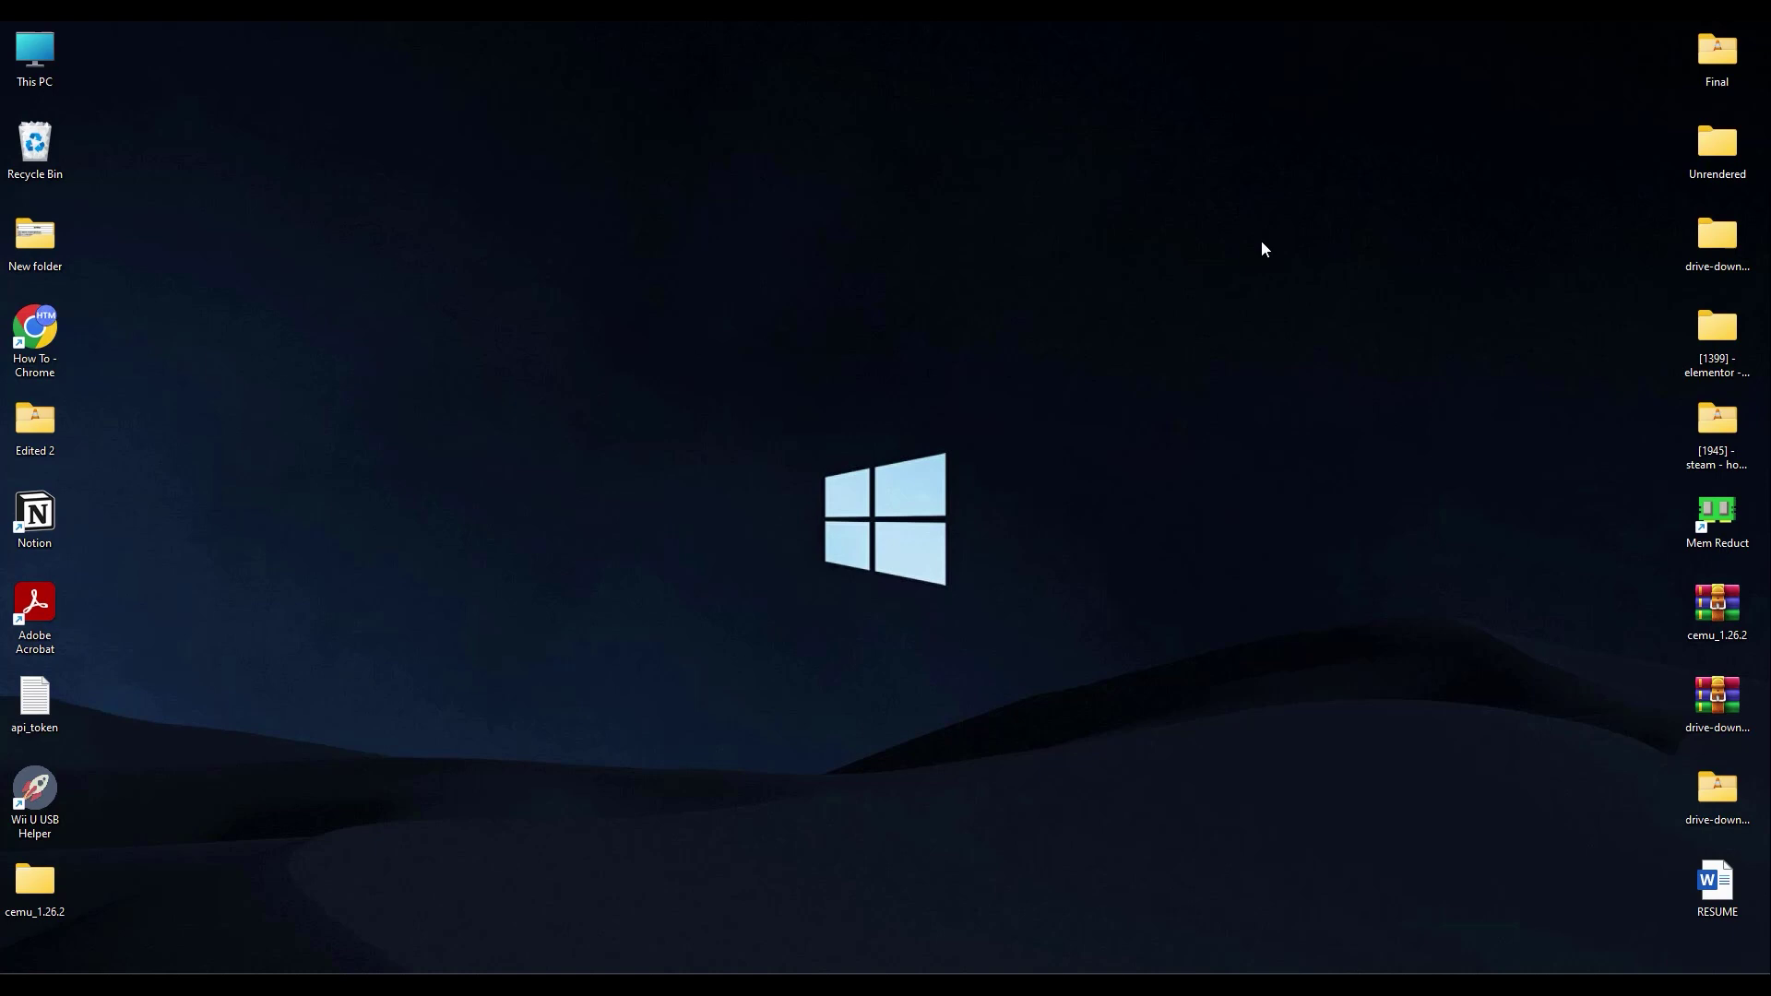
Step: Open your own LinkedIn profile page through the Me menu in Chrome
{"action": "left_click", "coordinate": [985, 970]}
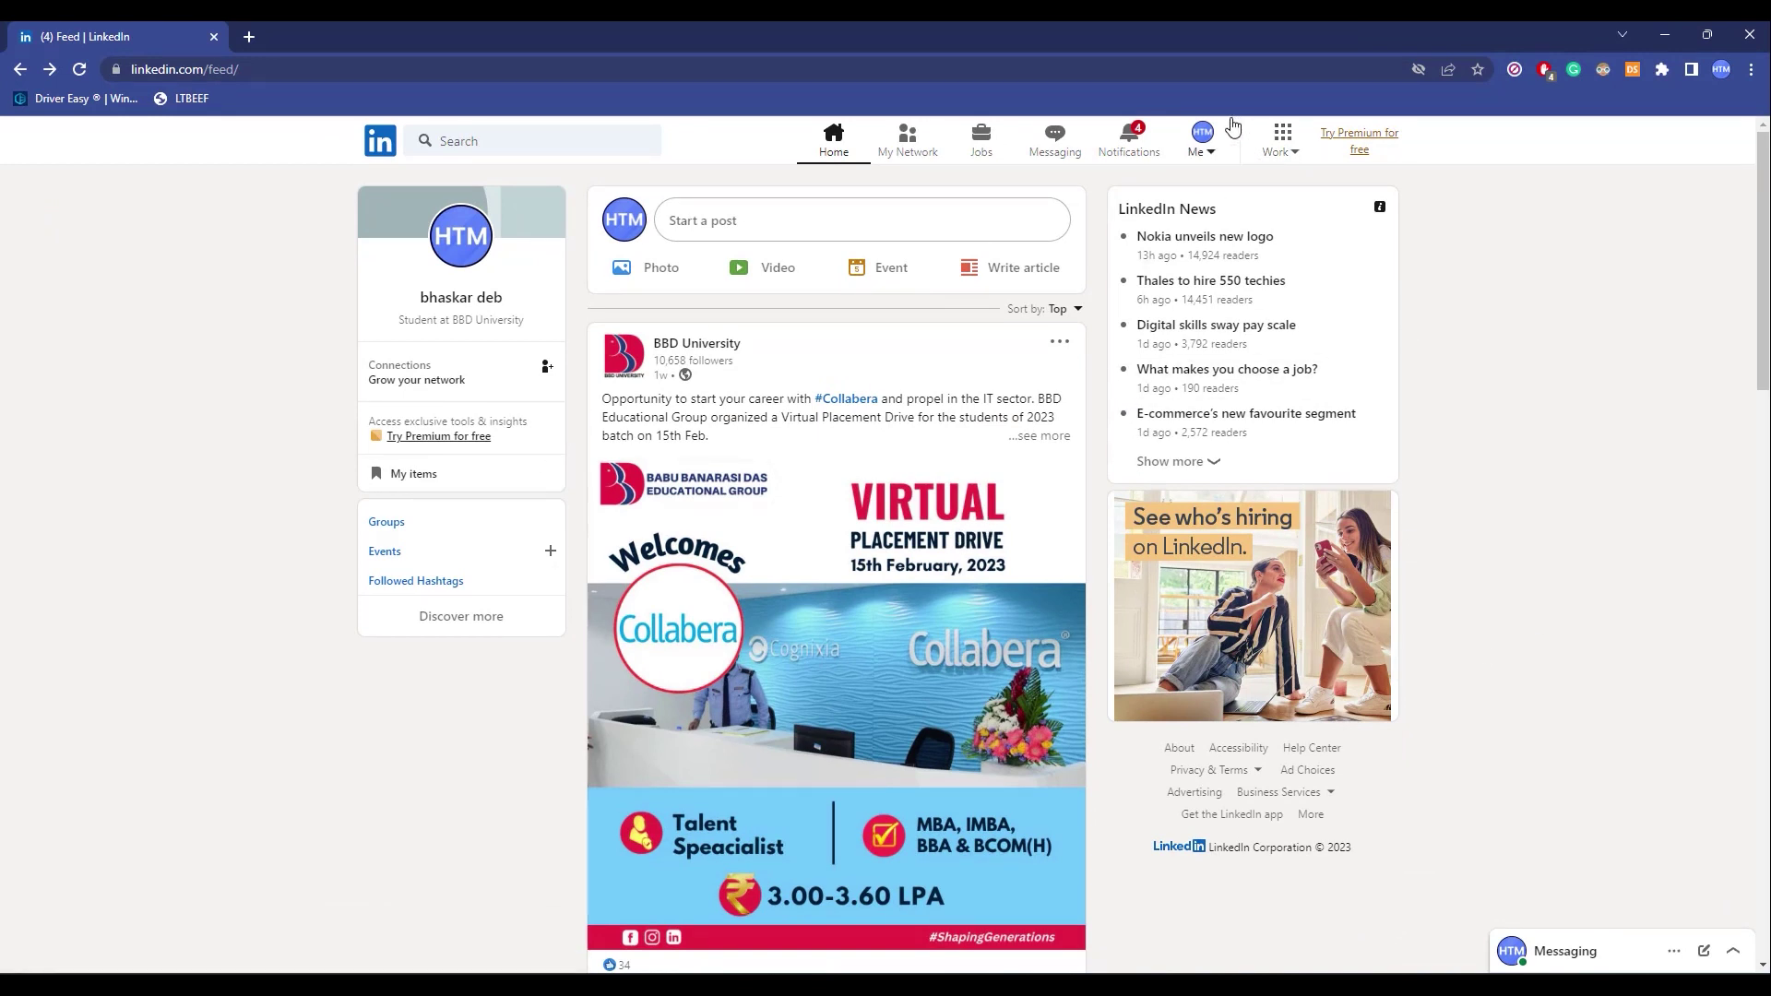
{"action": "left_click", "coordinate": [1203, 139]}
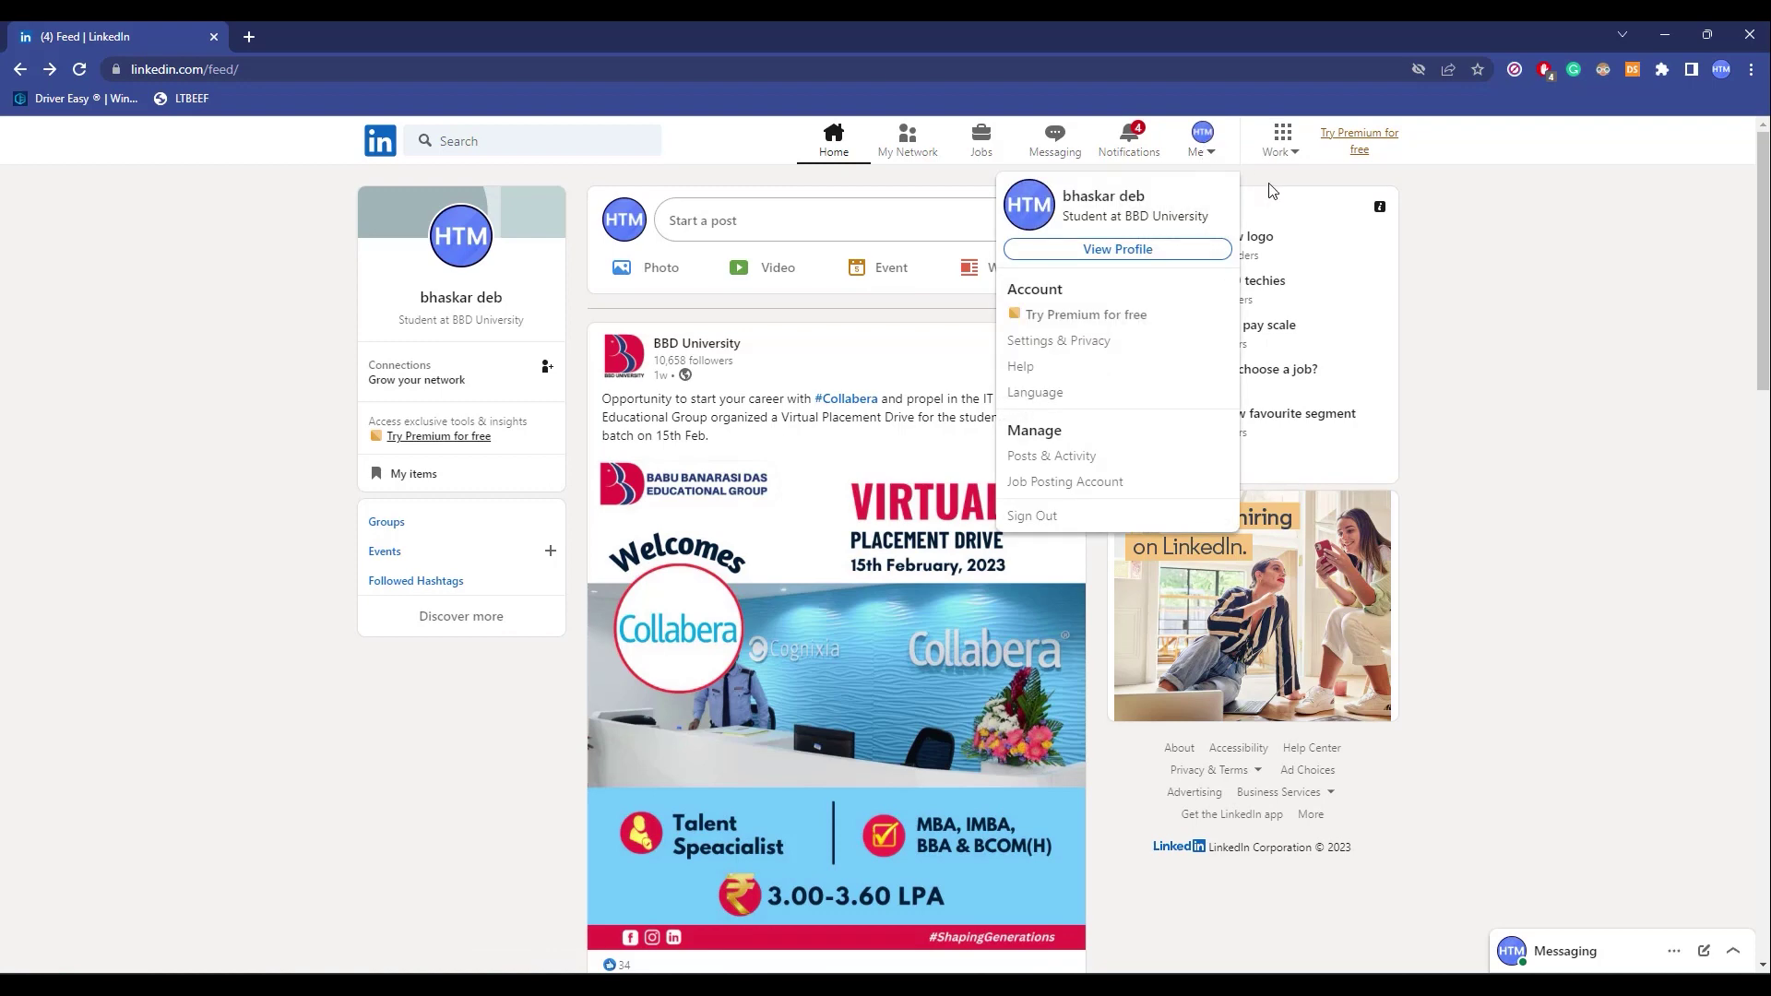
{"action": "left_click", "coordinate": [1132, 256]}
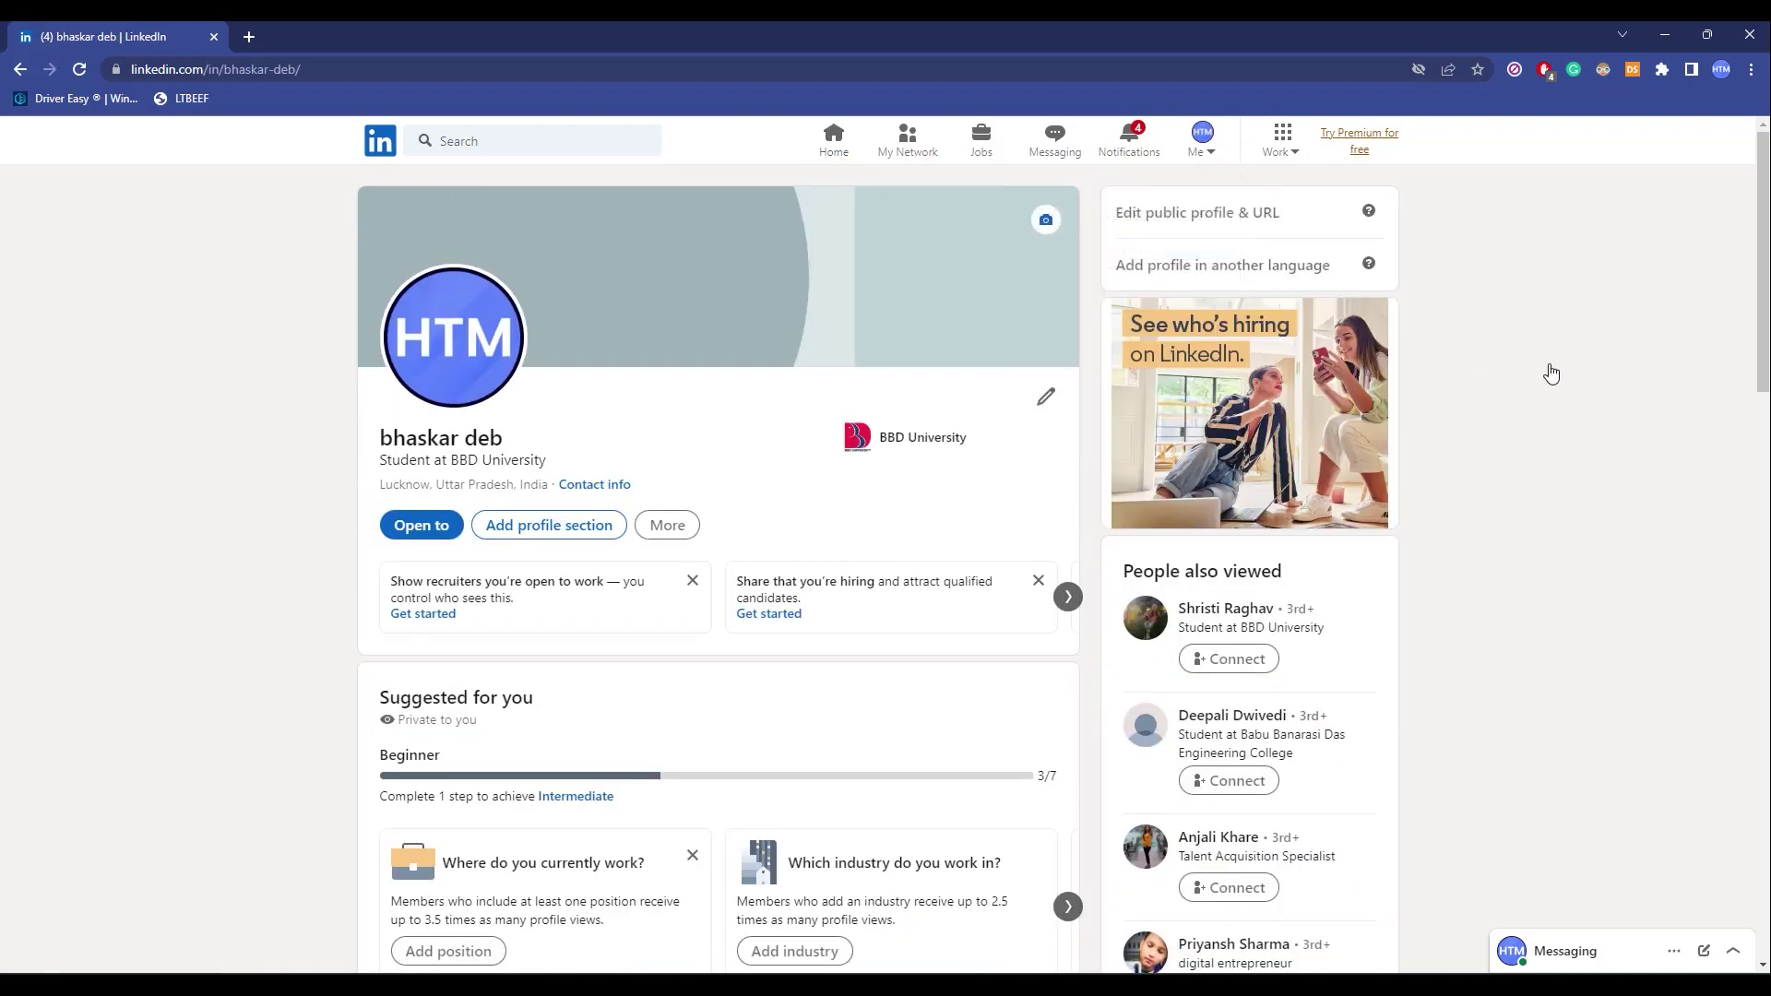
{"action": "scroll", "coordinate": [1549, 371], "scroll_direction": "down", "scroll_amount": 5}
{"action": "scroll", "coordinate": [1549, 372], "scroll_direction": "down", "scroll_amount": 2}
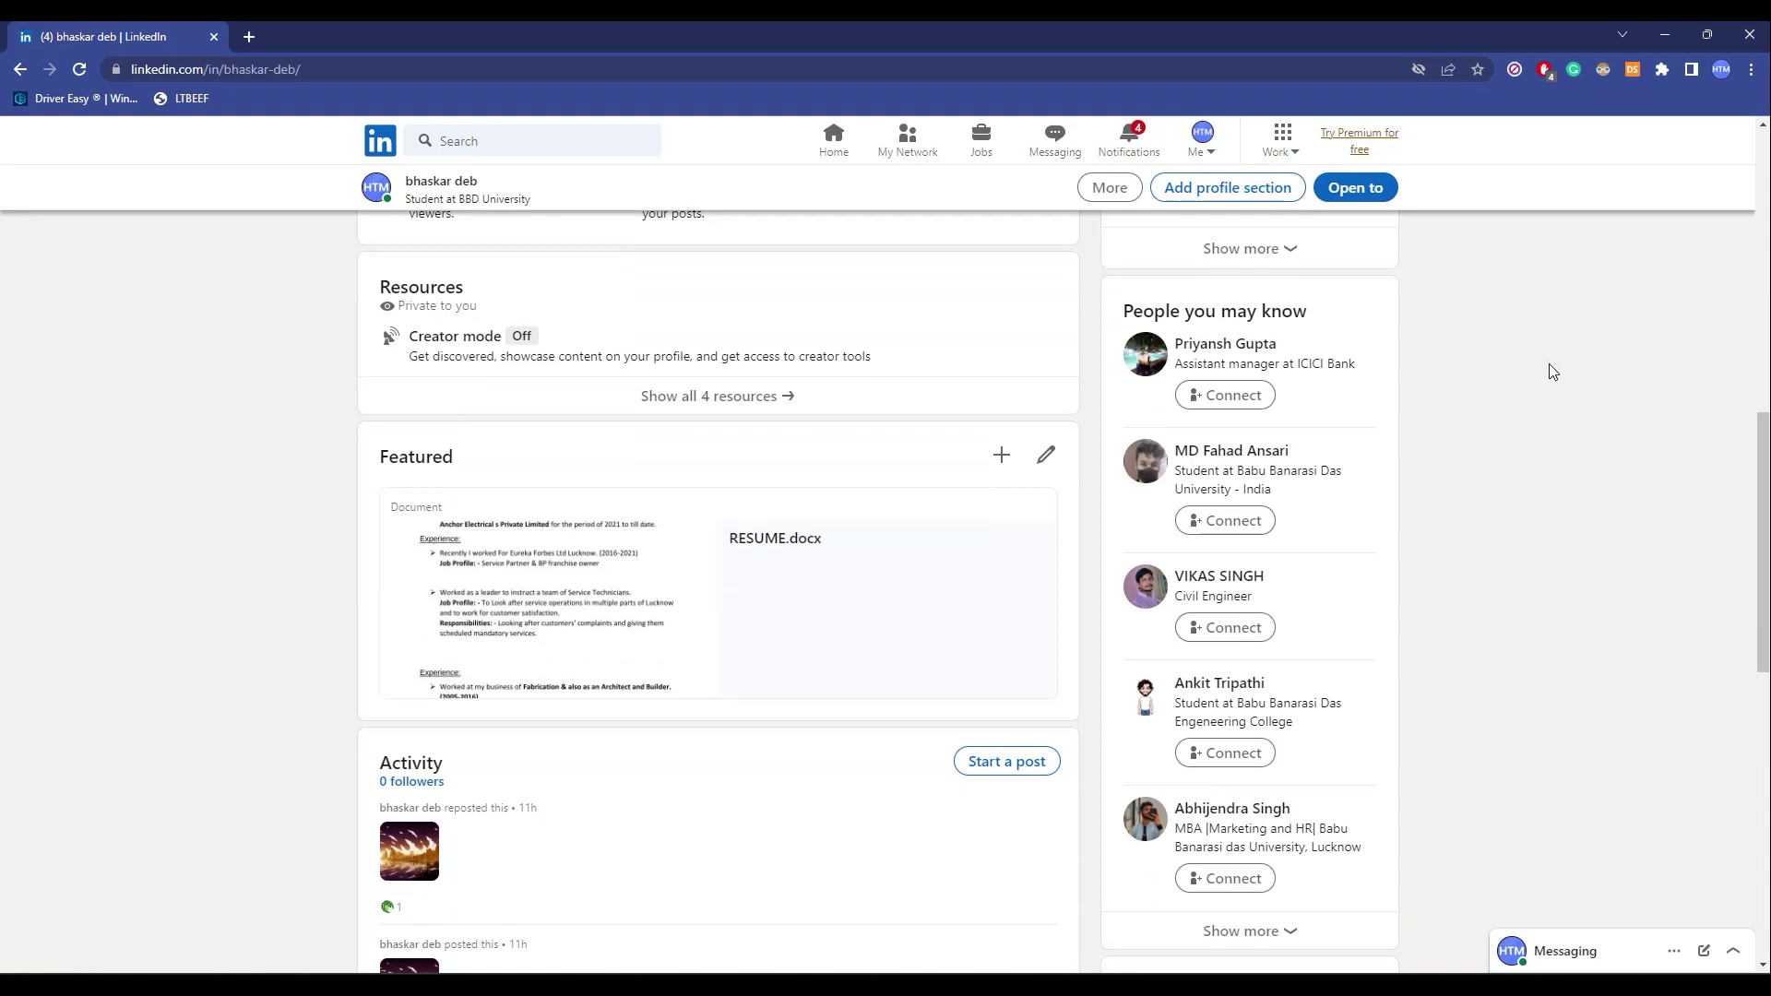
{"action": "scroll", "coordinate": [1360, 457], "scroll_direction": "down", "scroll_amount": 3}
{"action": "scroll", "coordinate": [1360, 458], "scroll_direction": "down", "scroll_amount": 2}
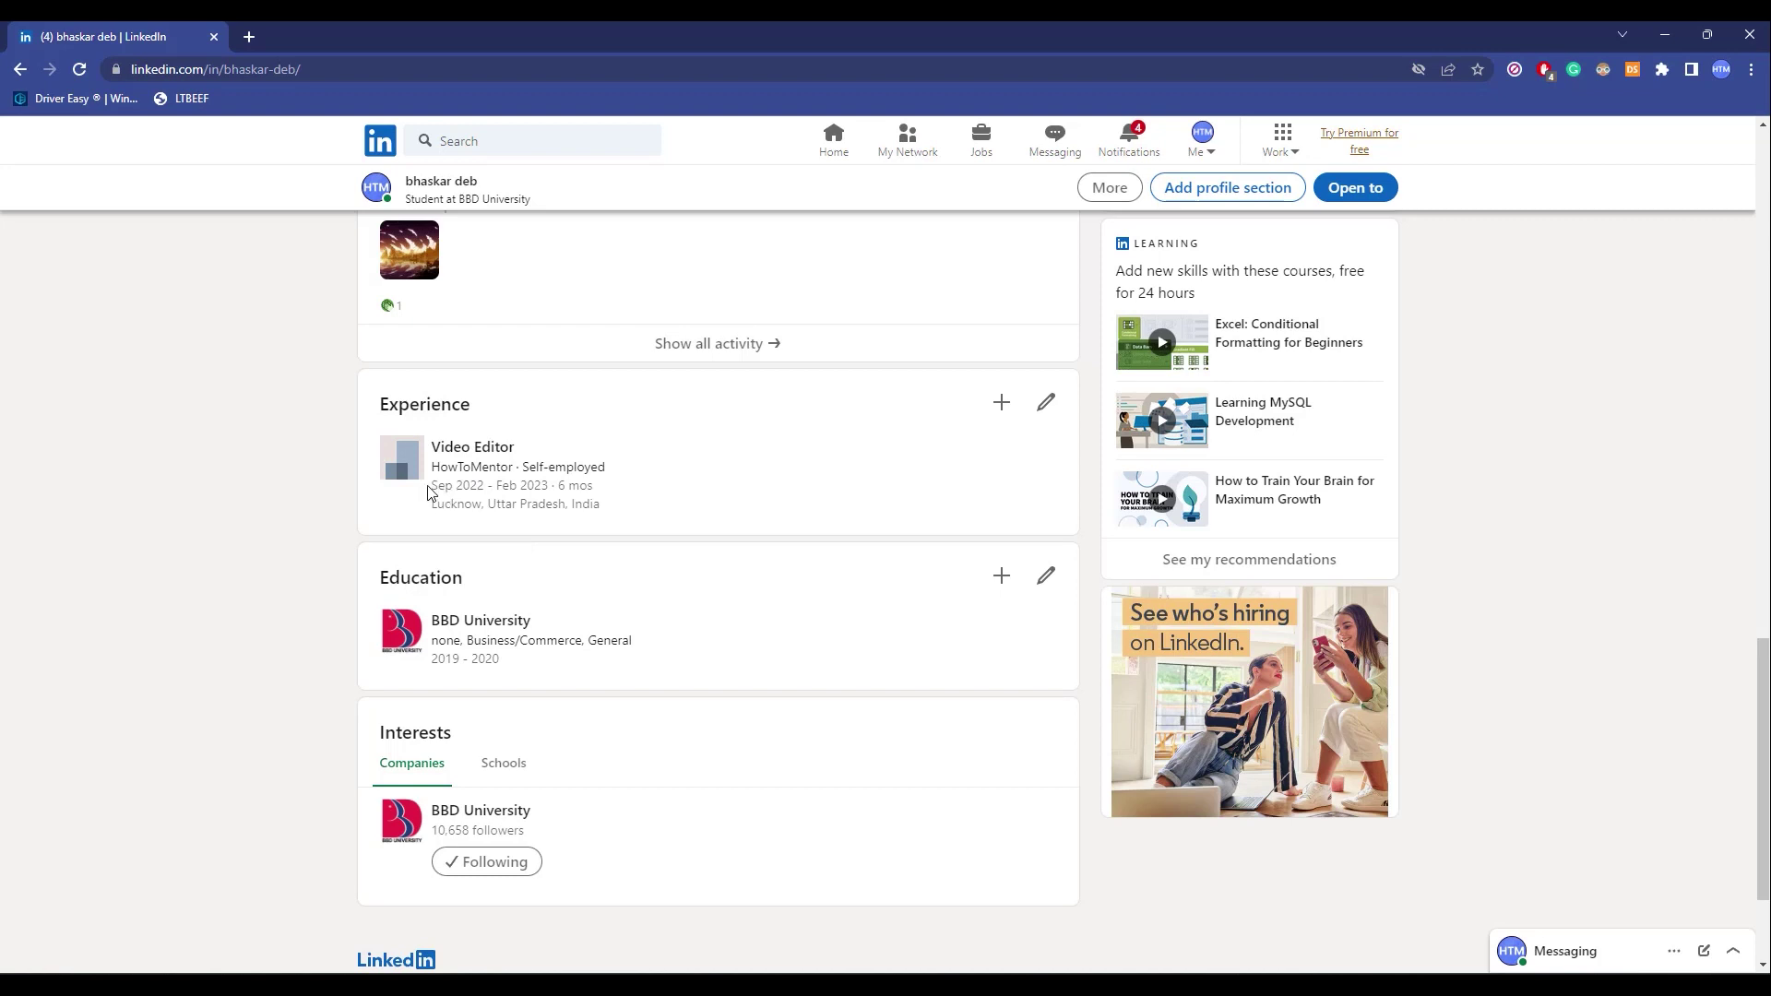
Step: Review the existing Video Editor entry, highlighting its Feb 2023 end date and location
{"action": "left_click_drag", "start_coordinate": [427, 493], "coordinate": [546, 487]}
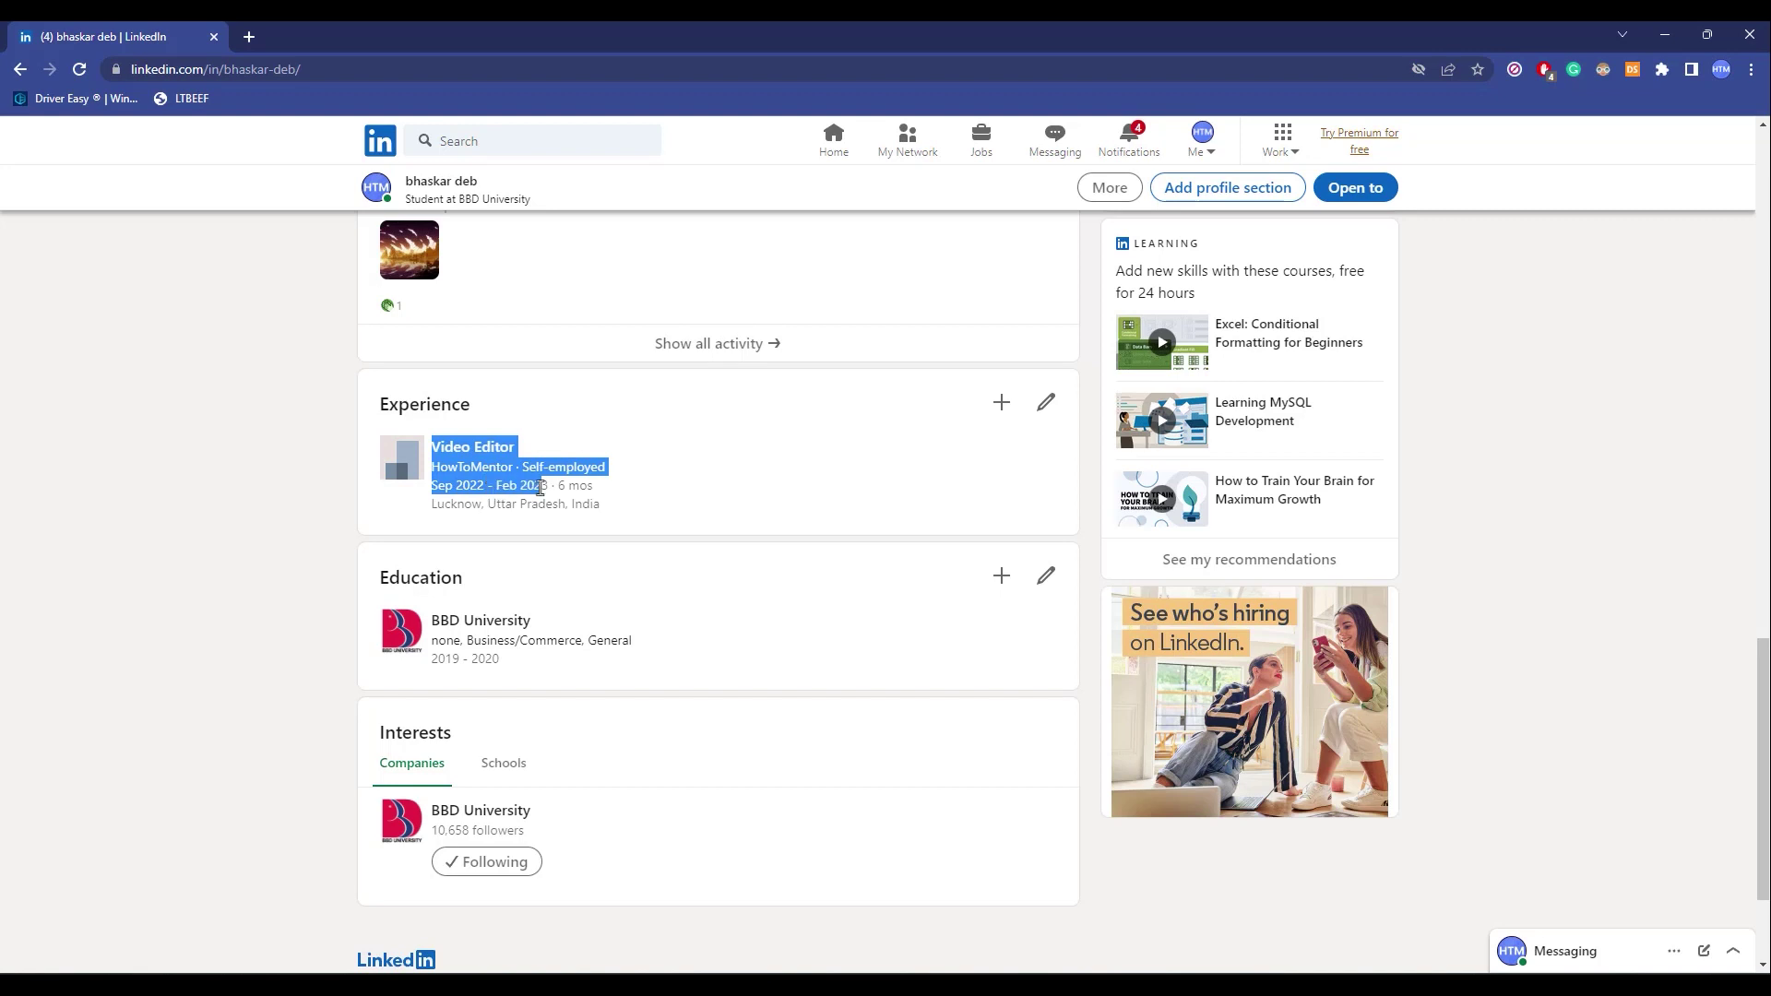
{"action": "left_click", "coordinate": [497, 486]}
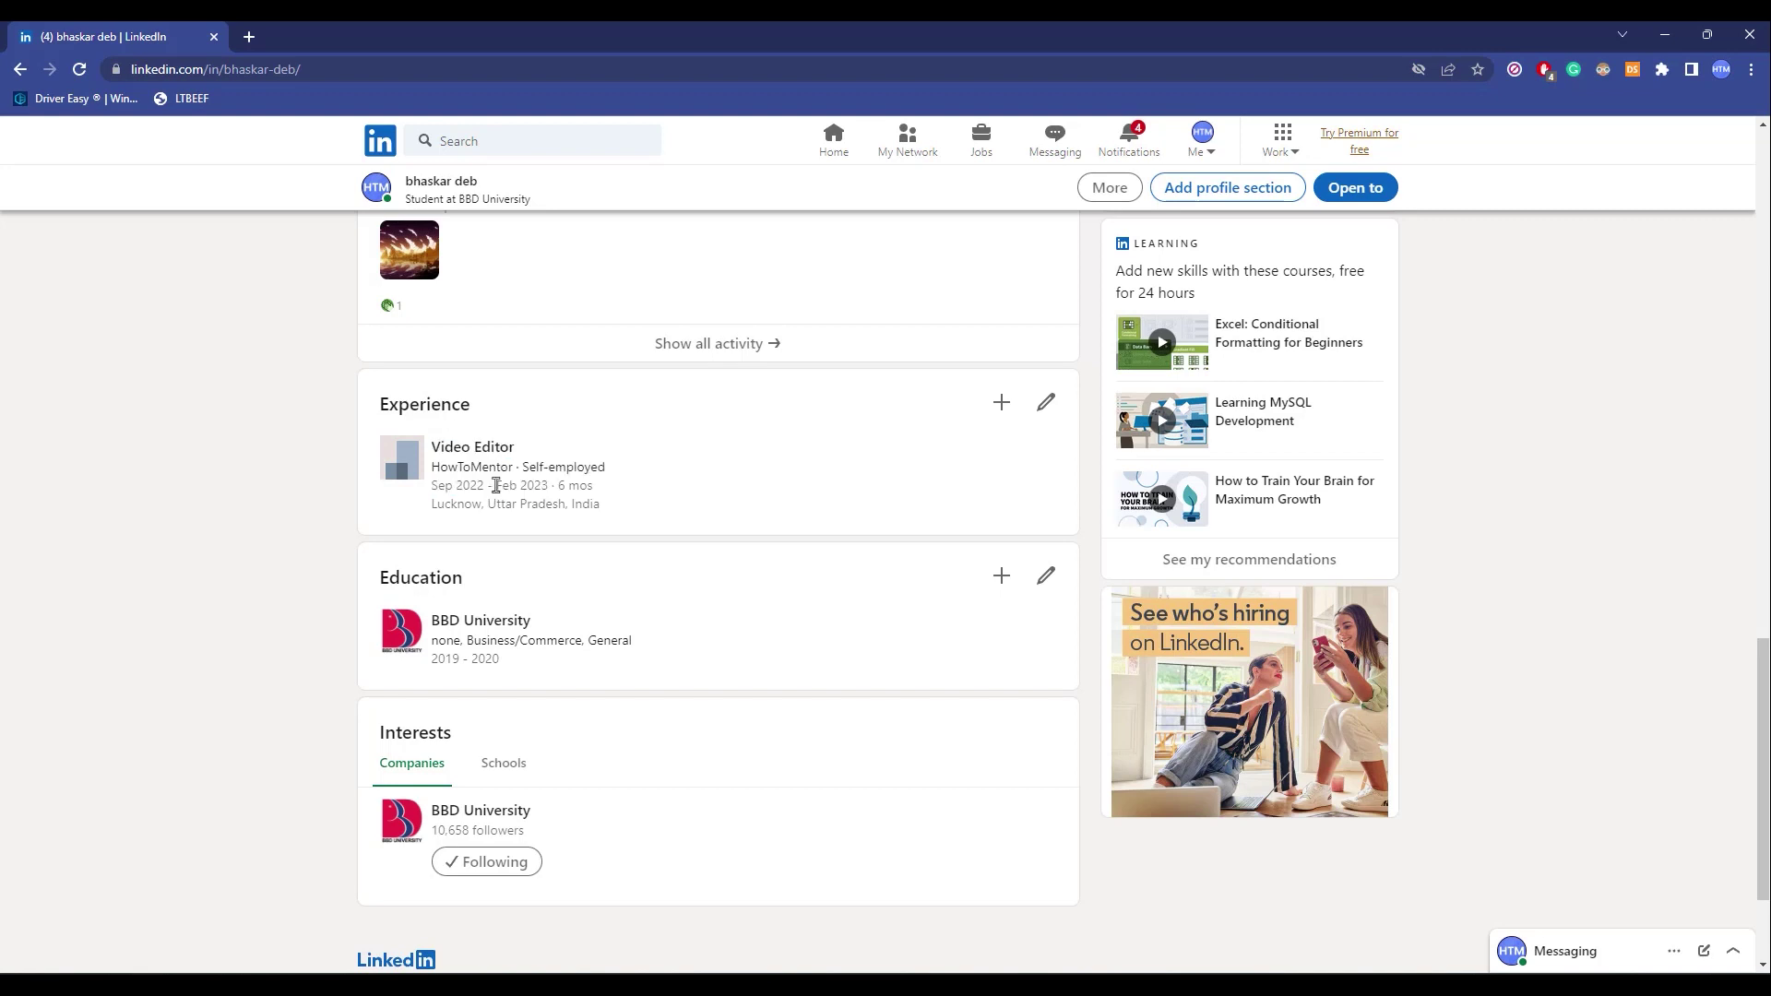
{"action": "left_click_drag", "start_coordinate": [496, 487], "coordinate": [550, 488]}
{"action": "left_click", "coordinate": [725, 504]}
{"action": "left_click_drag", "start_coordinate": [497, 484], "coordinate": [597, 538]}
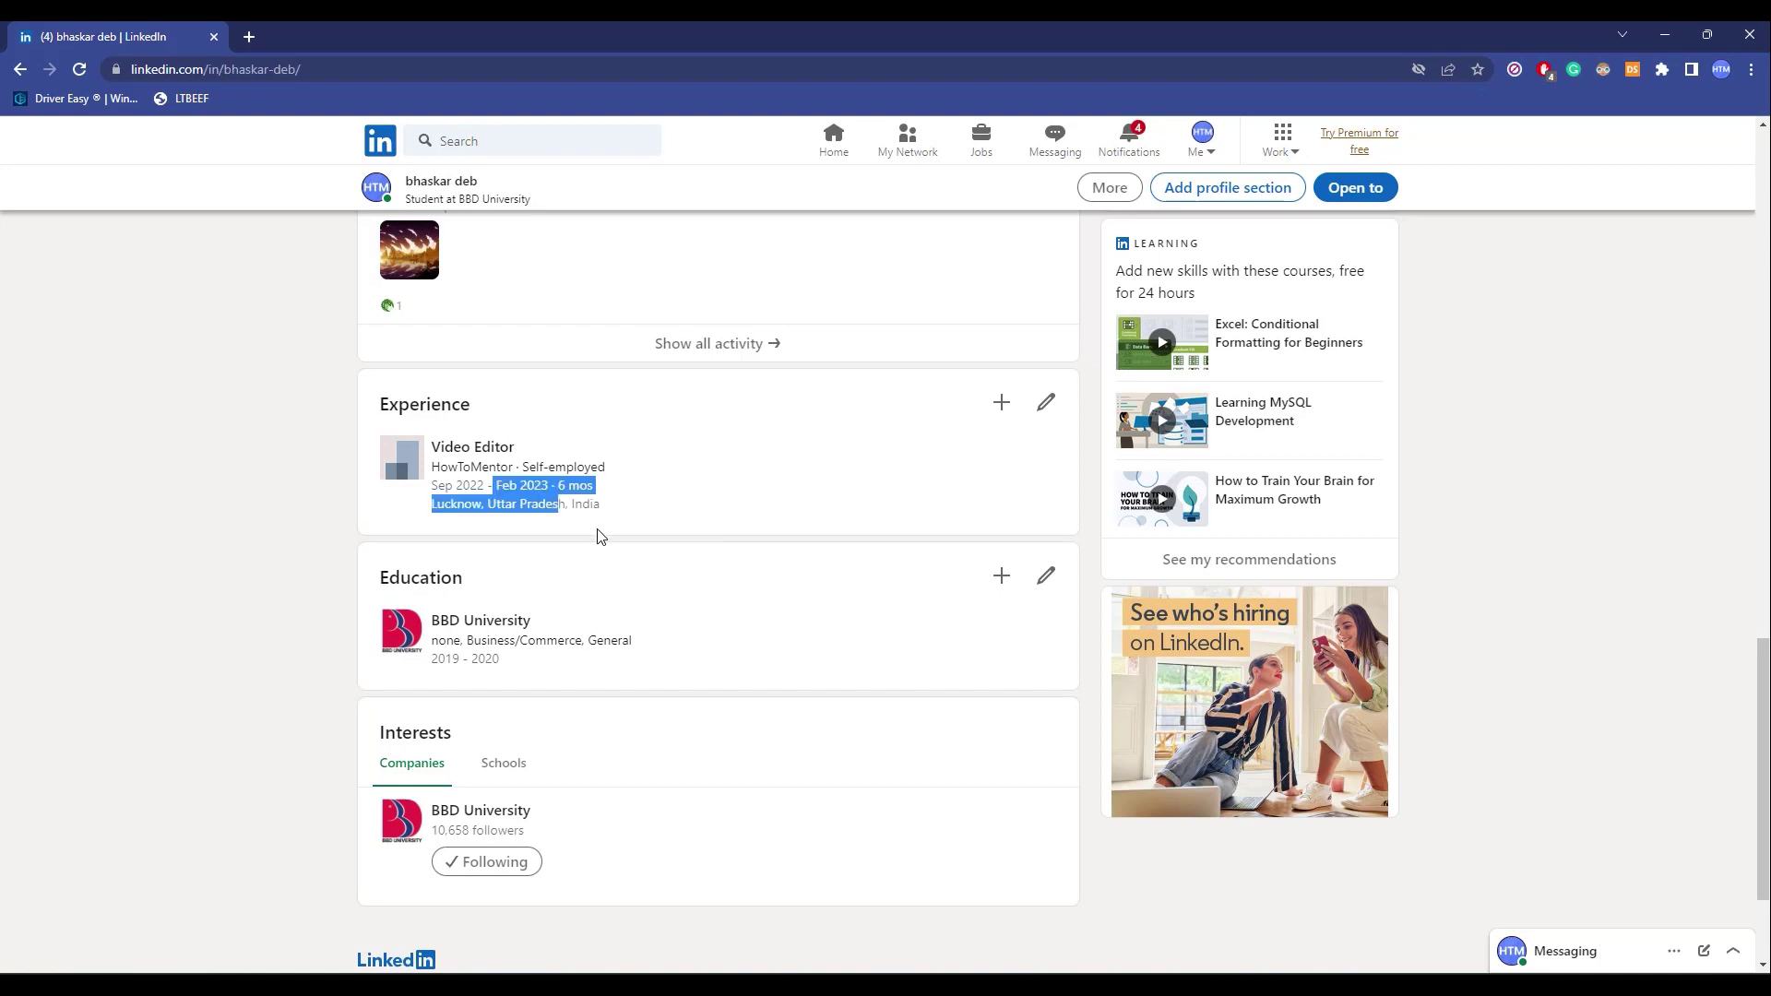
{"action": "left_click", "coordinate": [595, 509]}
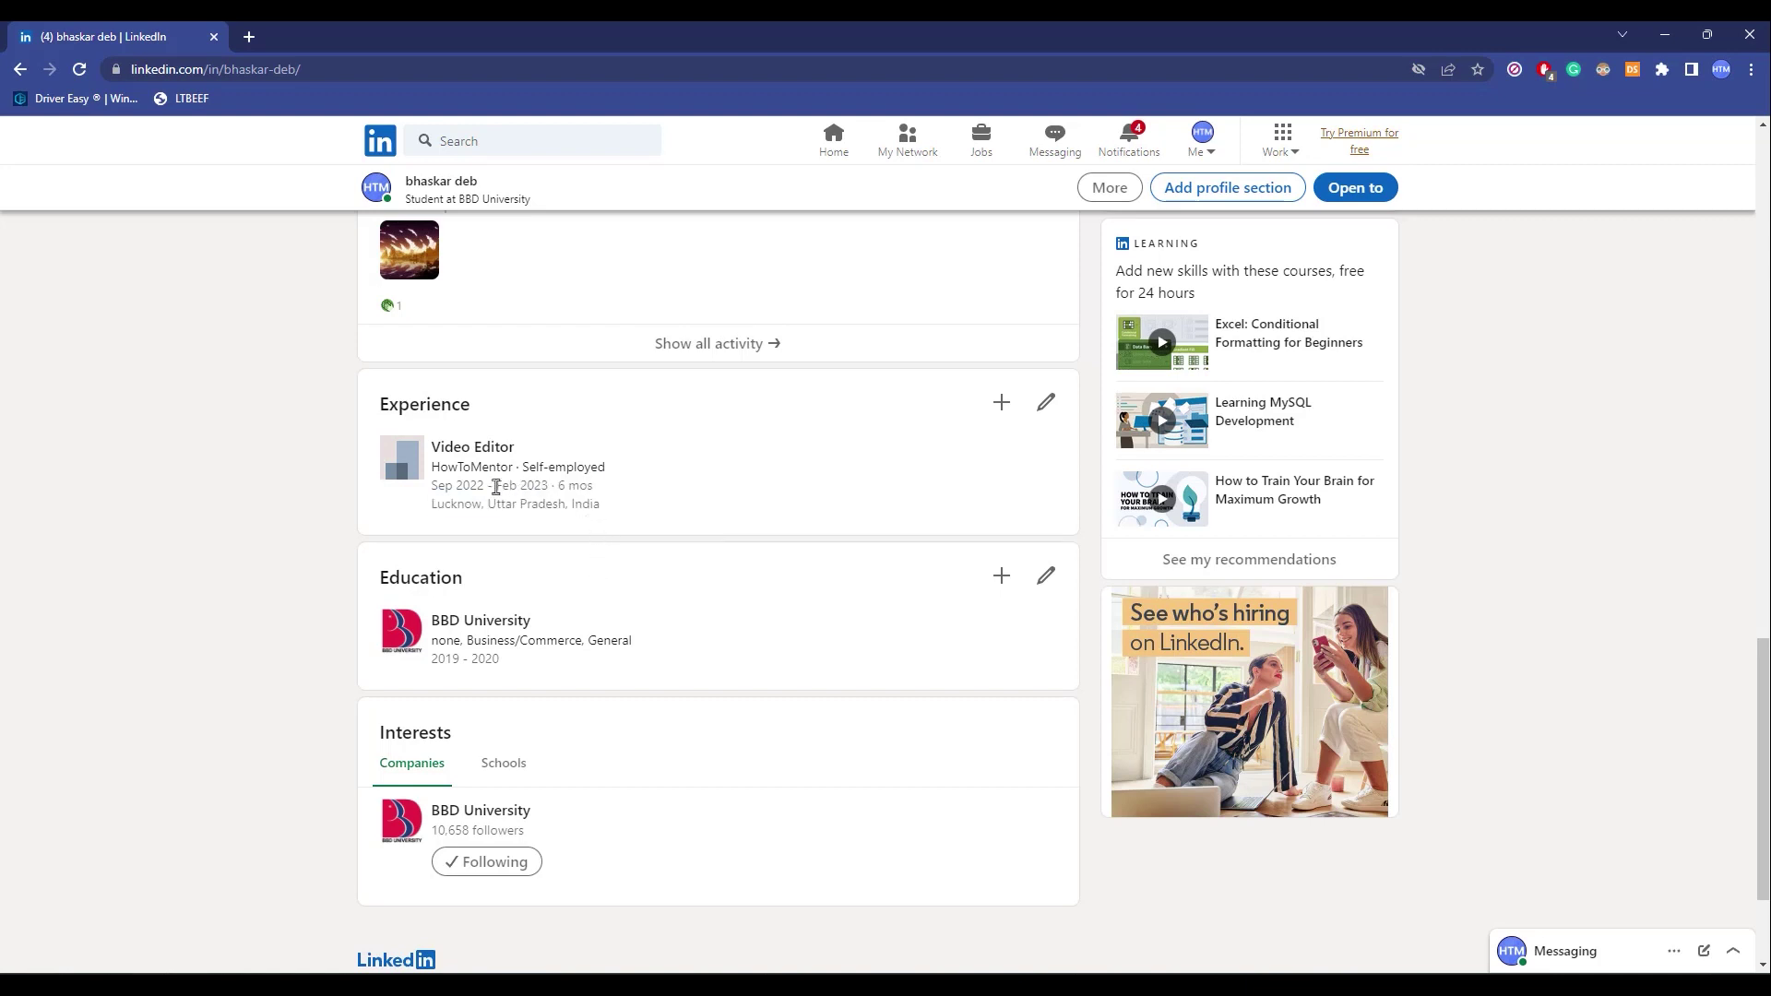
{"action": "left_click_drag", "start_coordinate": [495, 484], "coordinate": [559, 485]}
{"action": "left_click", "coordinate": [678, 489]}
Step: Start a new Experience position with the title Video Editor
{"action": "left_click", "coordinate": [1002, 404]}
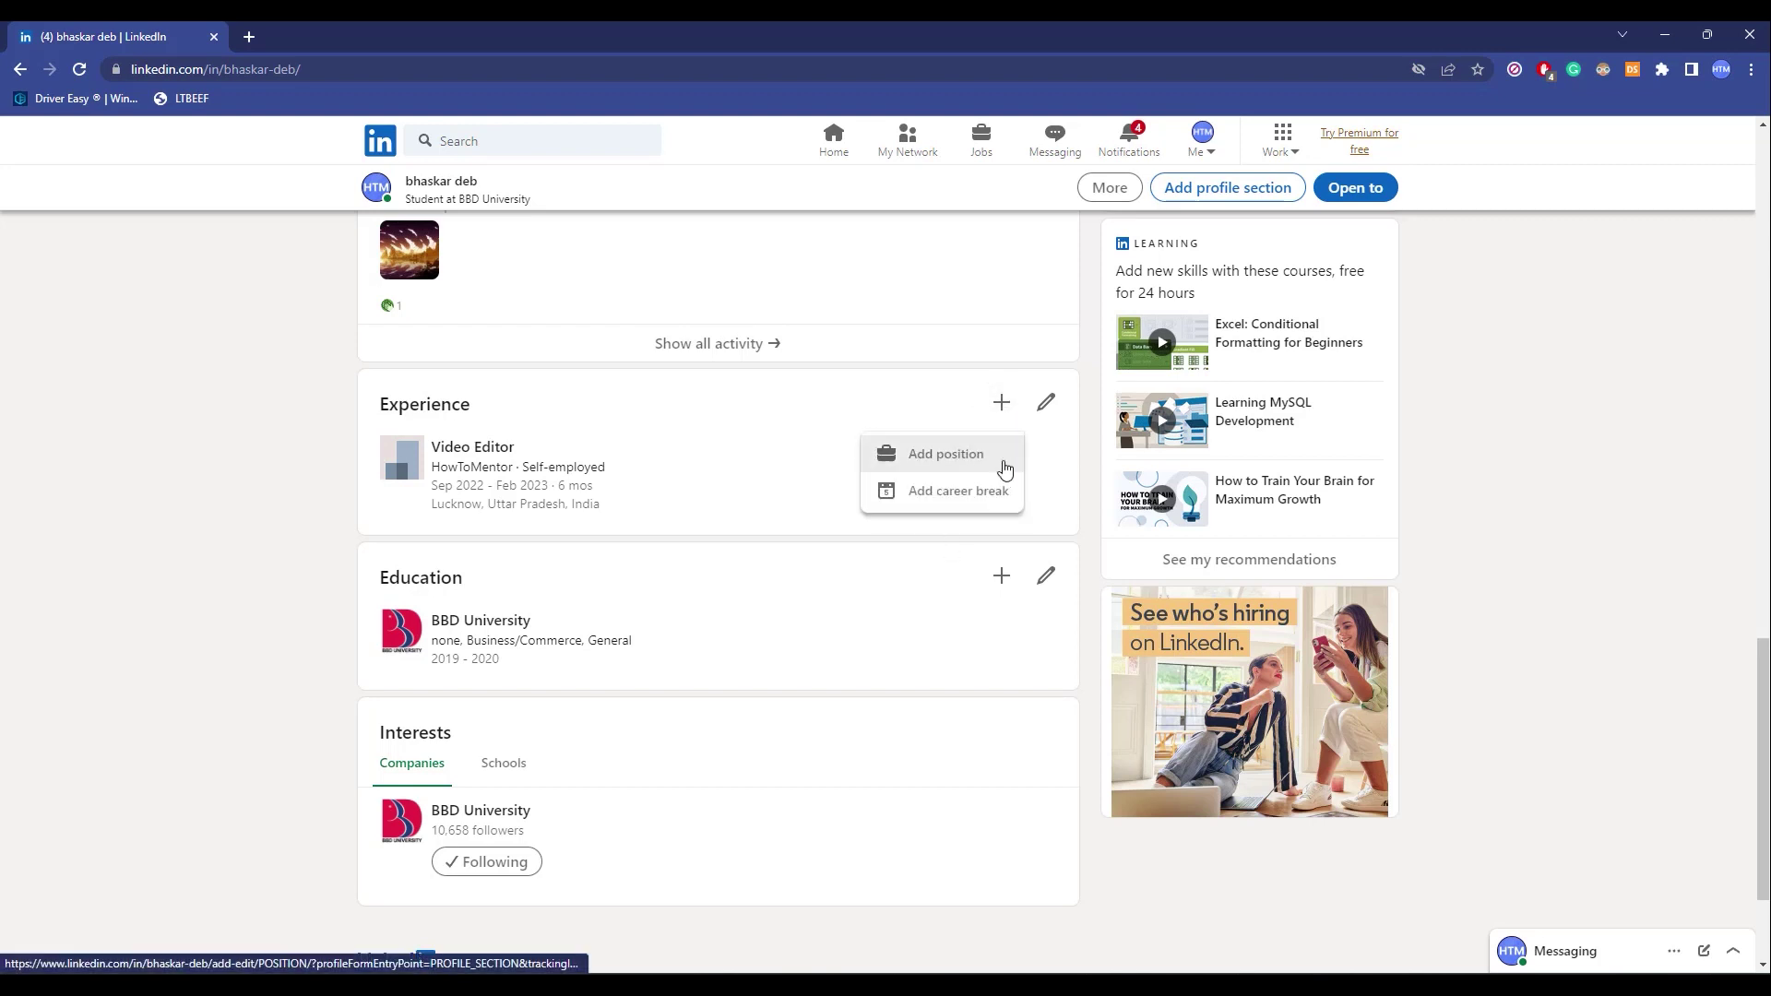
{"action": "left_click", "coordinate": [969, 464]}
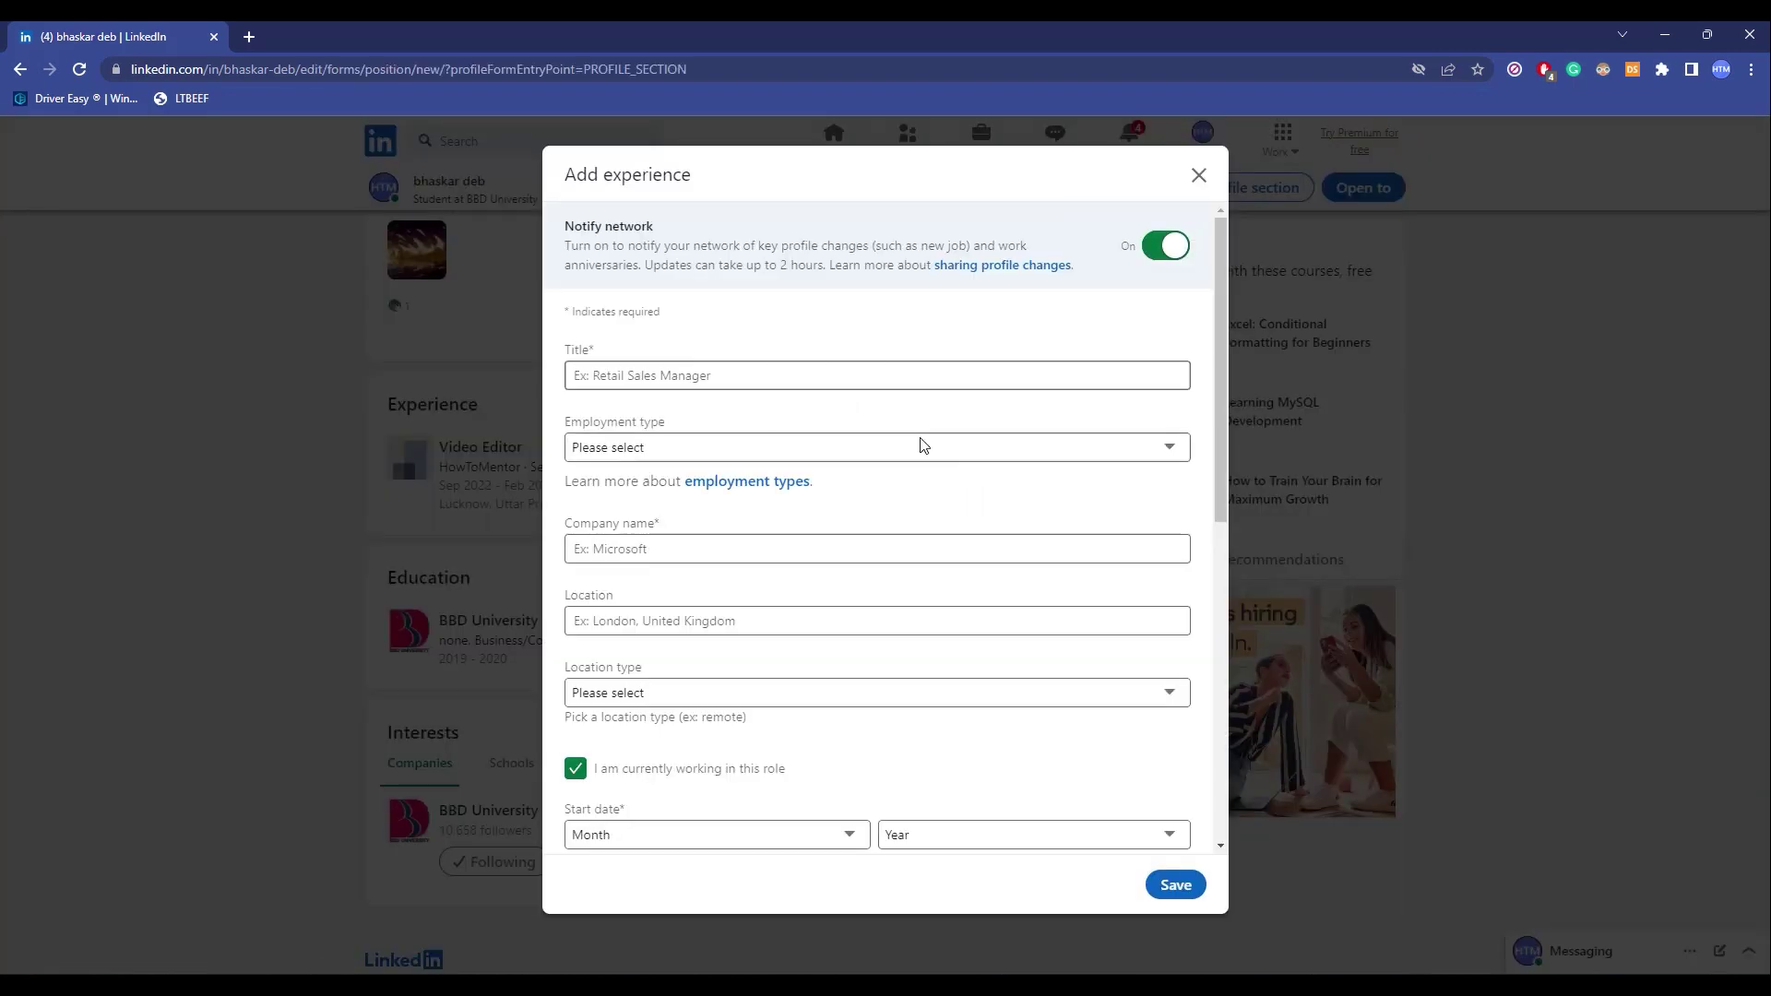
{"action": "left_click", "coordinate": [780, 384]}
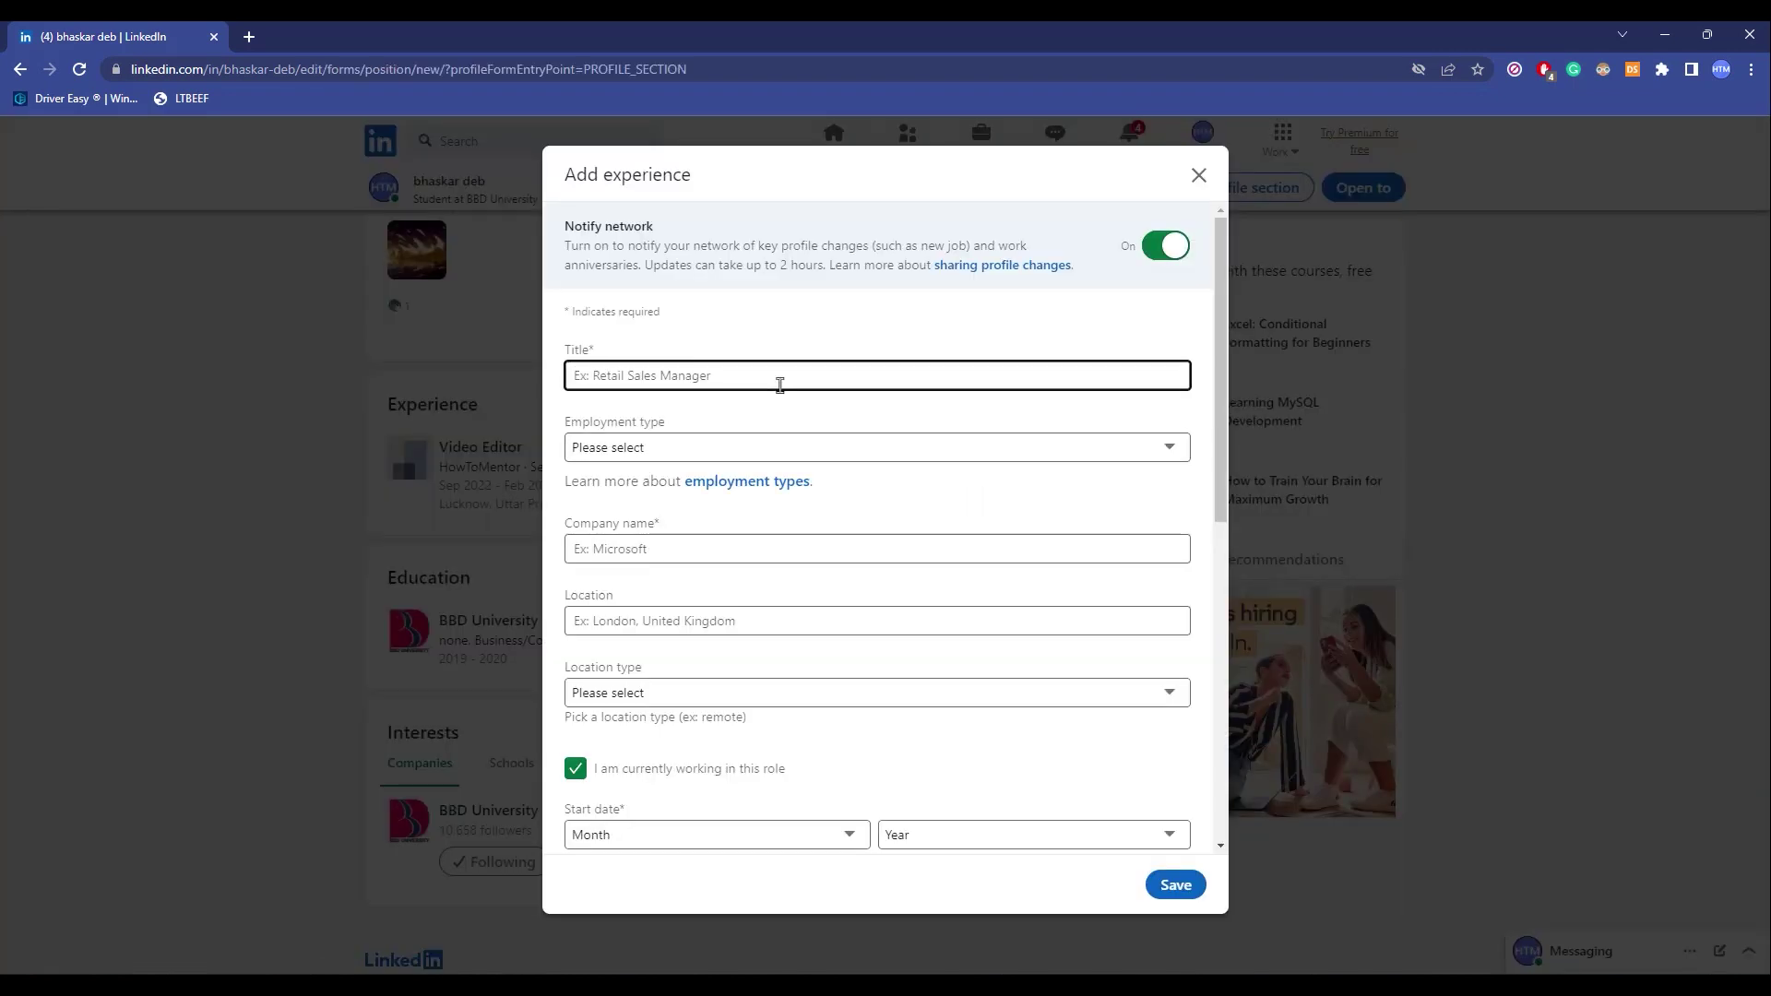
{"action": "type", "text": "Vide"}
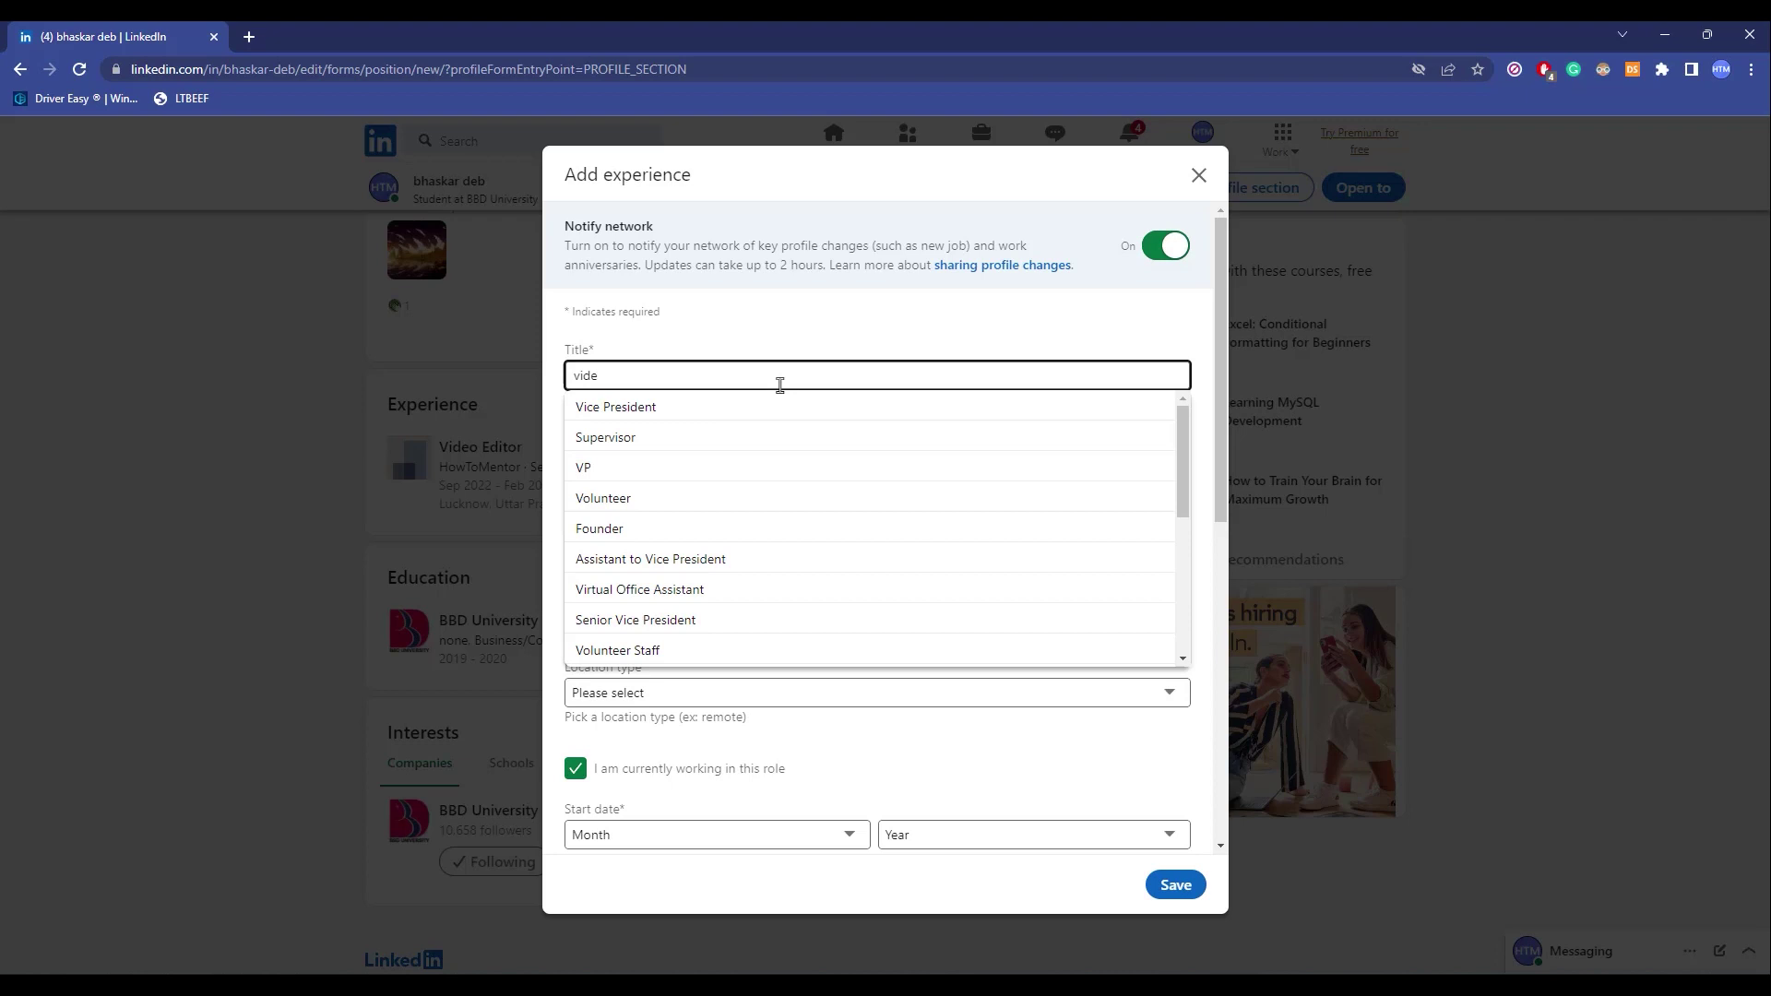
{"action": "left_click", "coordinate": [723, 408]}
{"action": "key", "text": "Tab"}
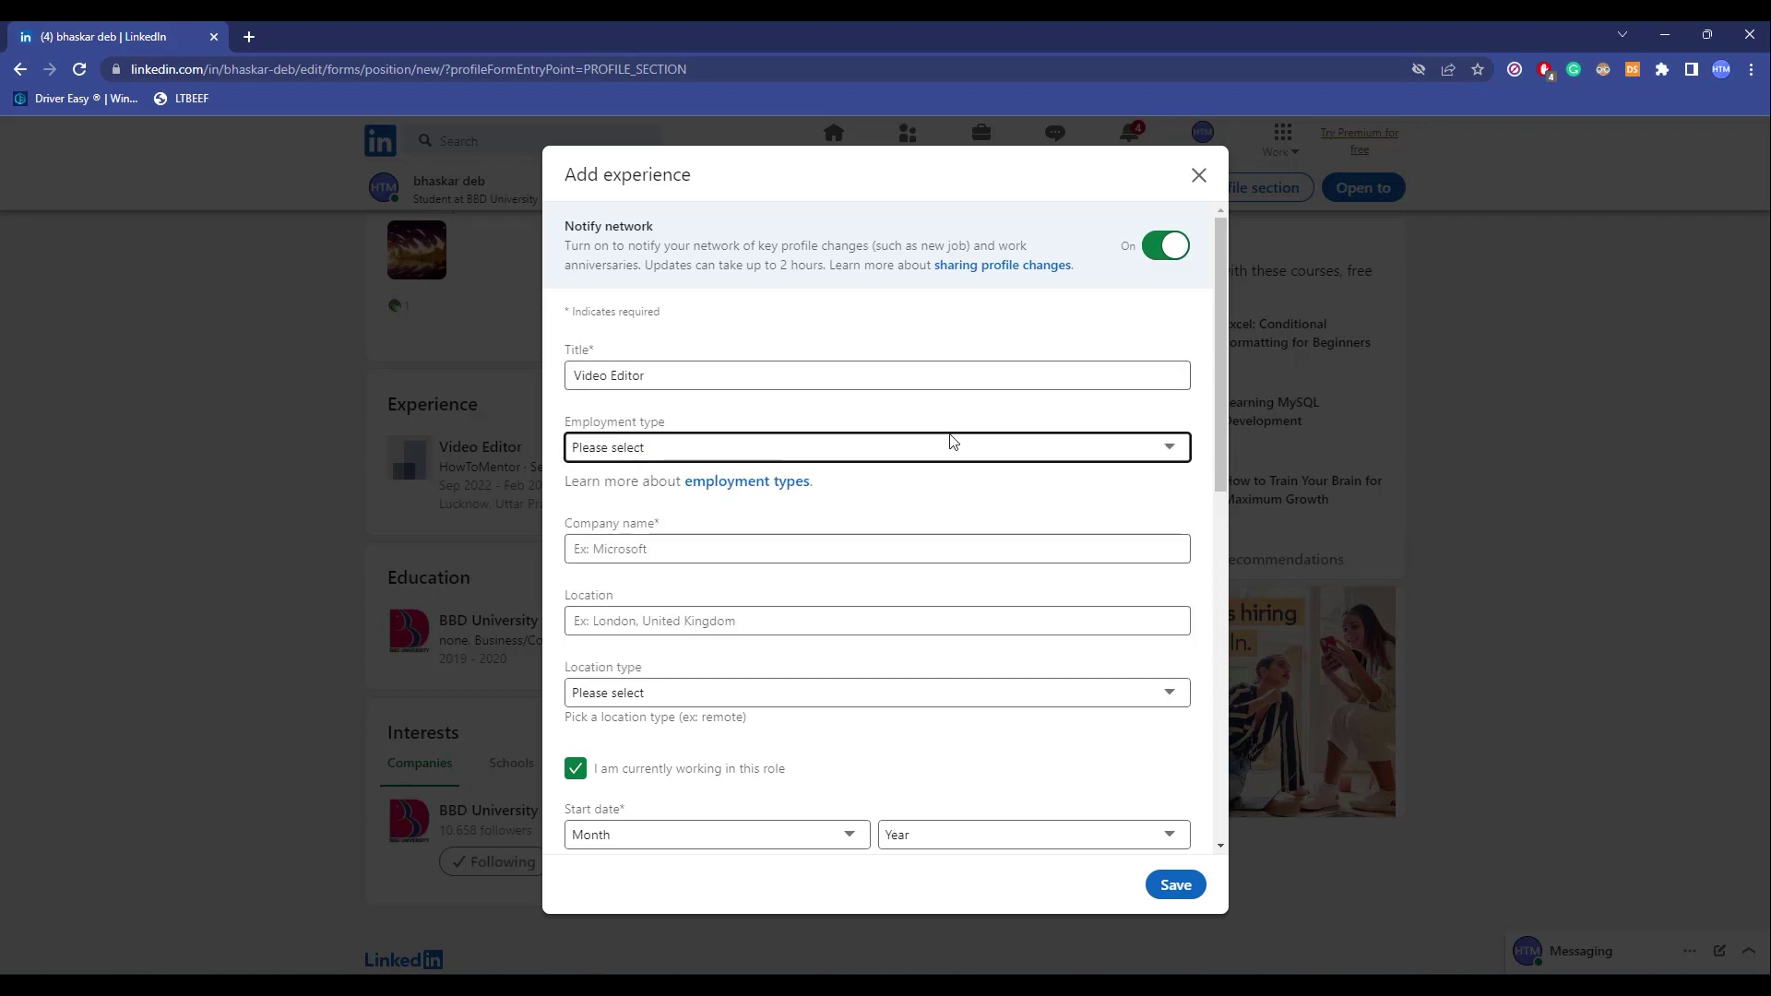
Step: Set employment type to Freelance and begin entering HowToMentor as company
{"action": "left_click", "coordinate": [809, 448]}
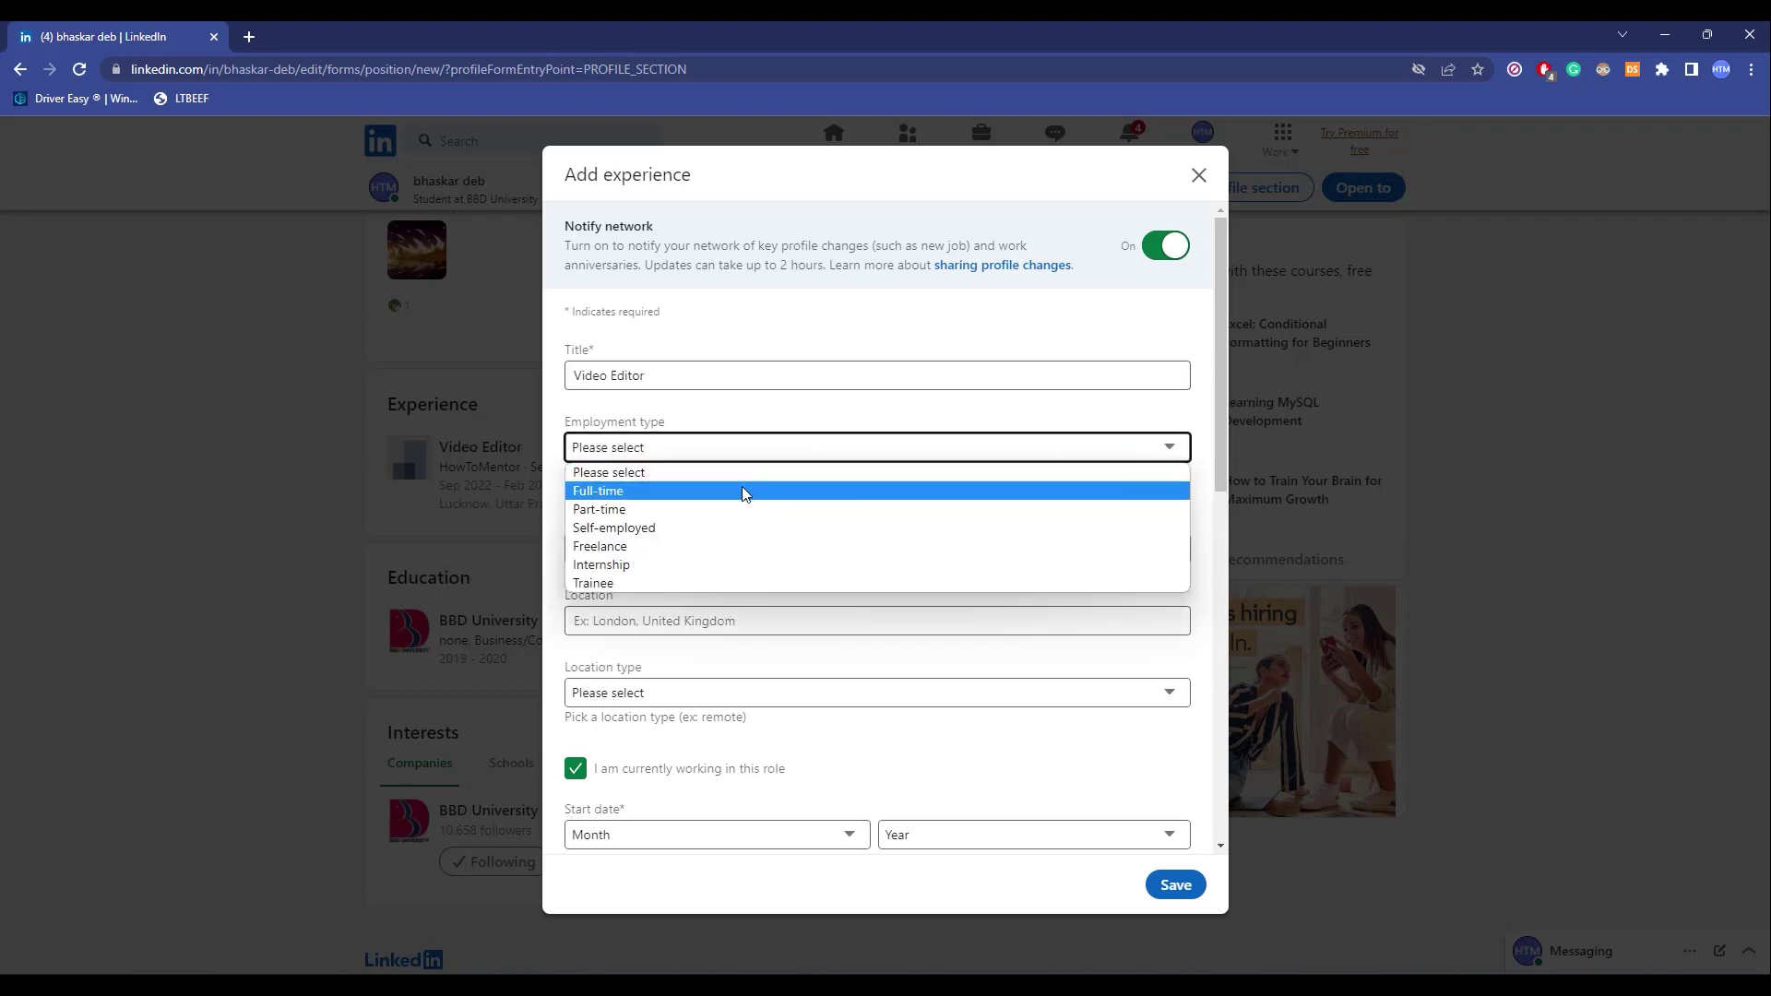
{"action": "left_click", "coordinate": [635, 547]}
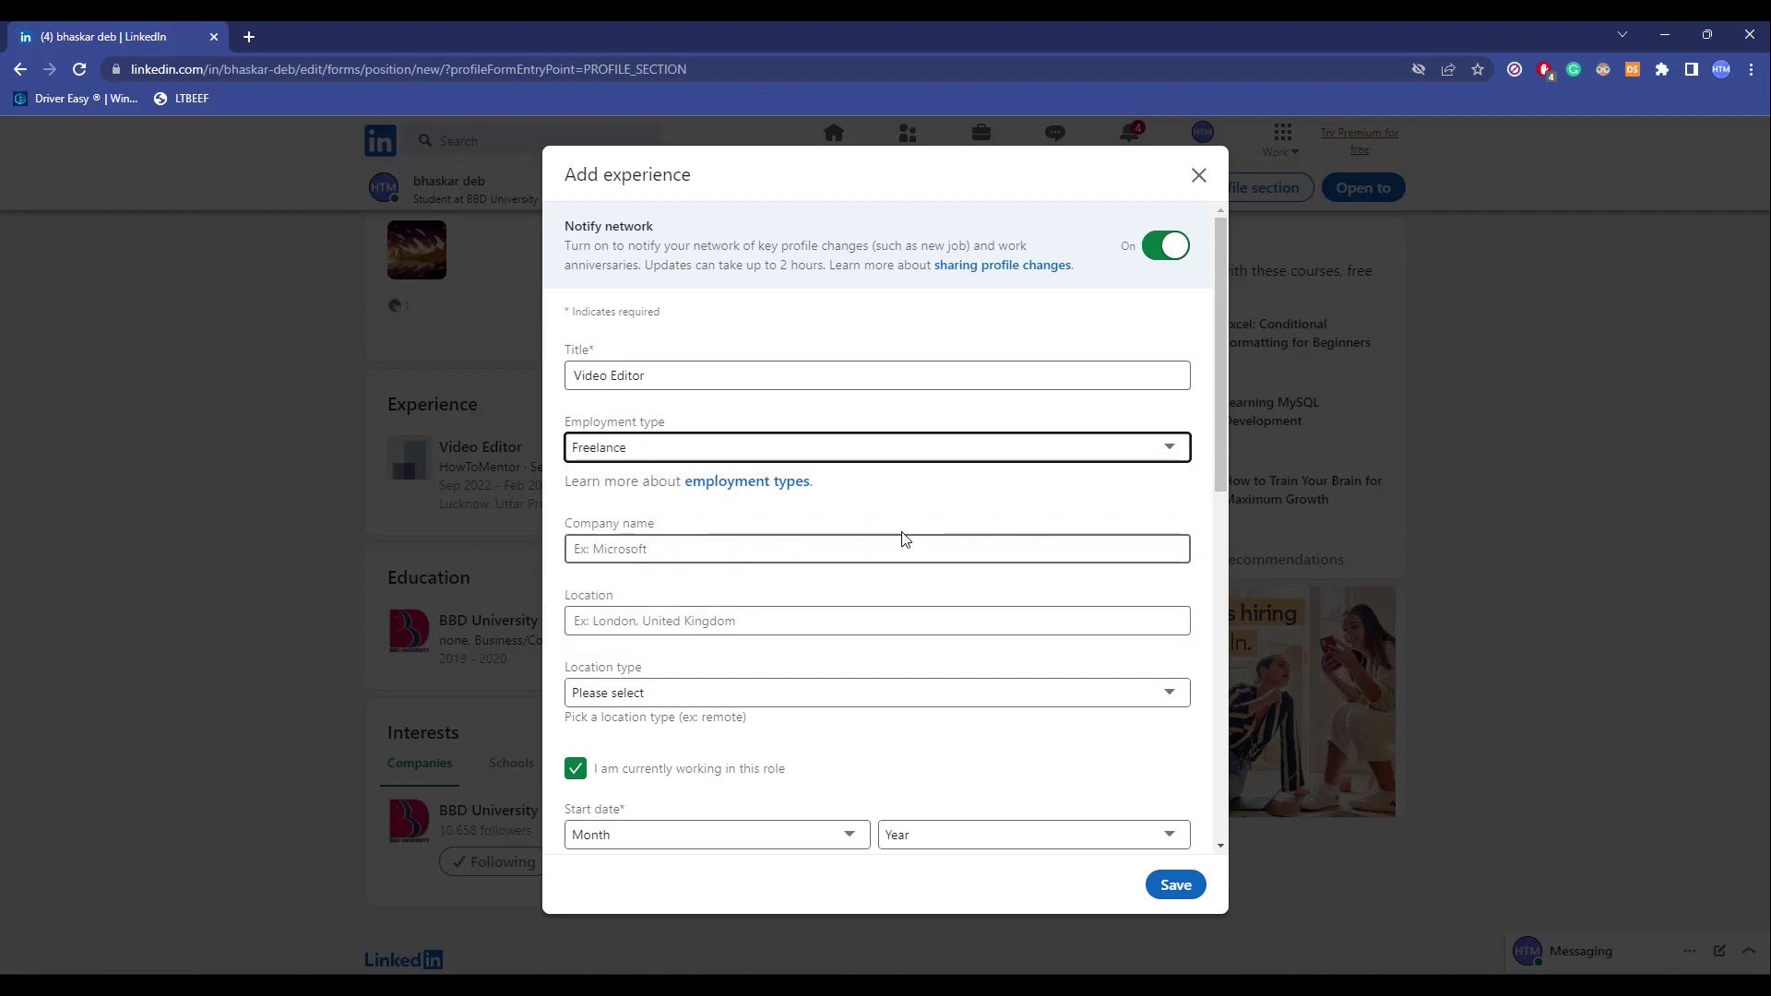
{"action": "left_click", "coordinate": [839, 521]}
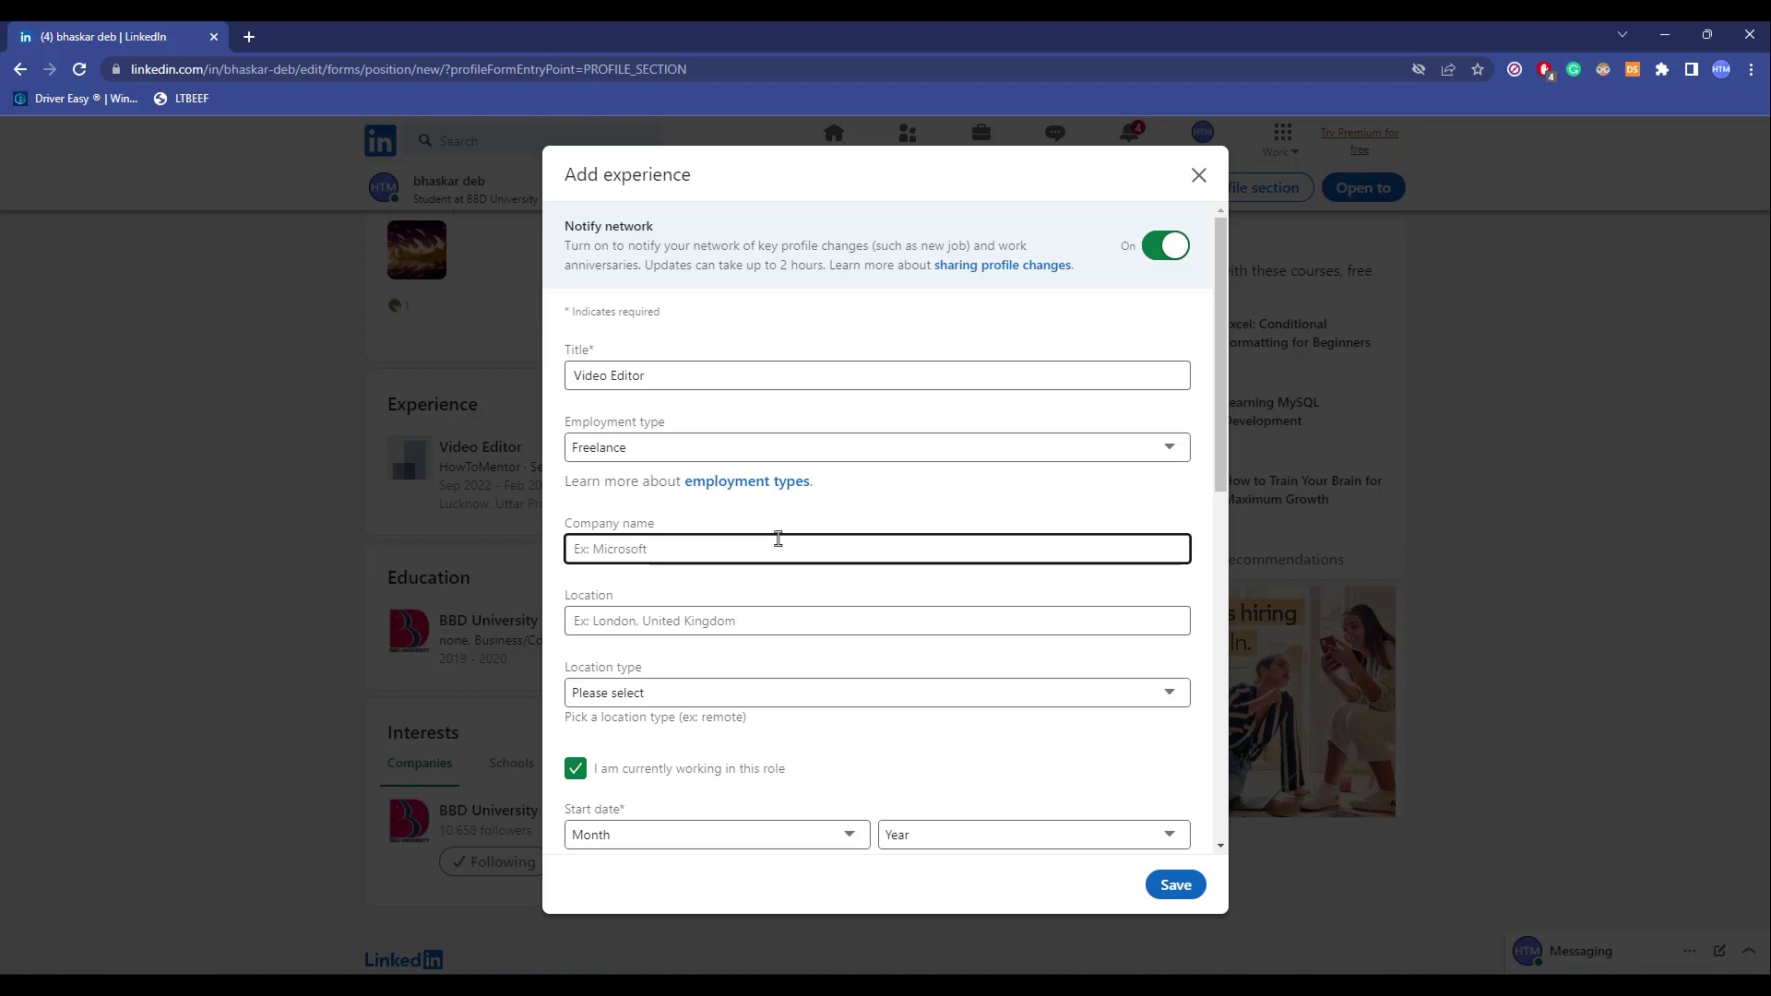
{"action": "type", "text": "How"}
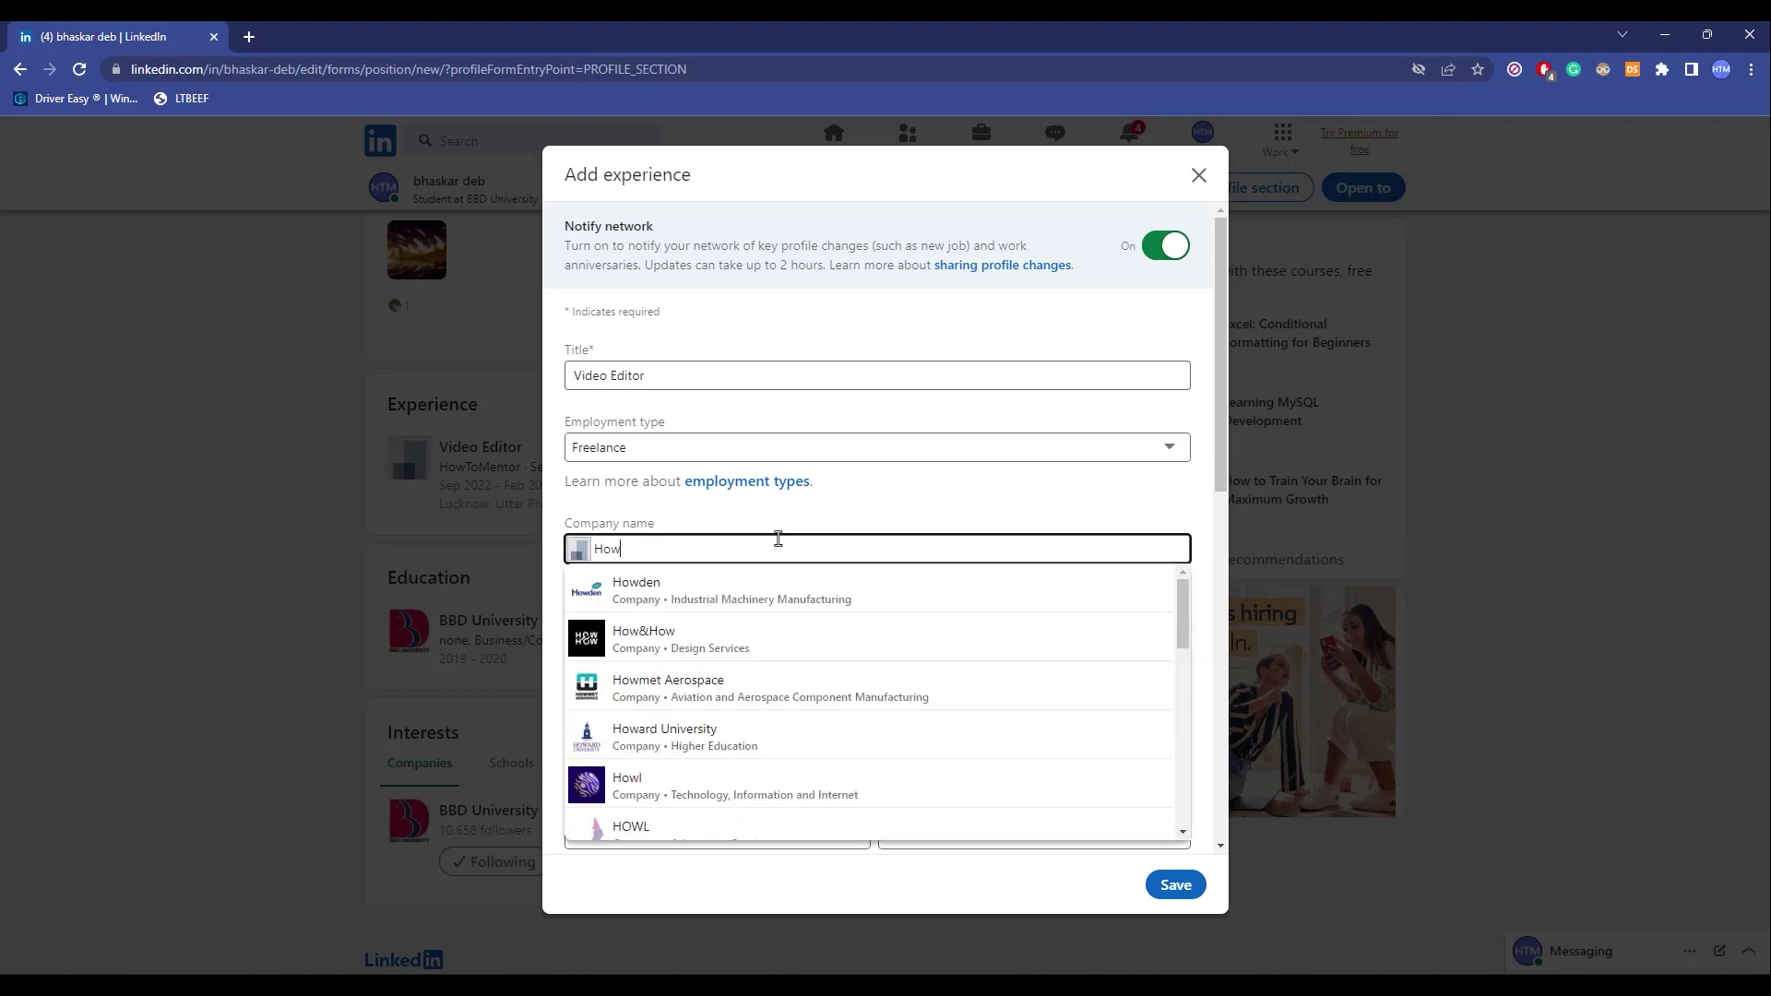
{"action": "type", "text": "ToMentor"}
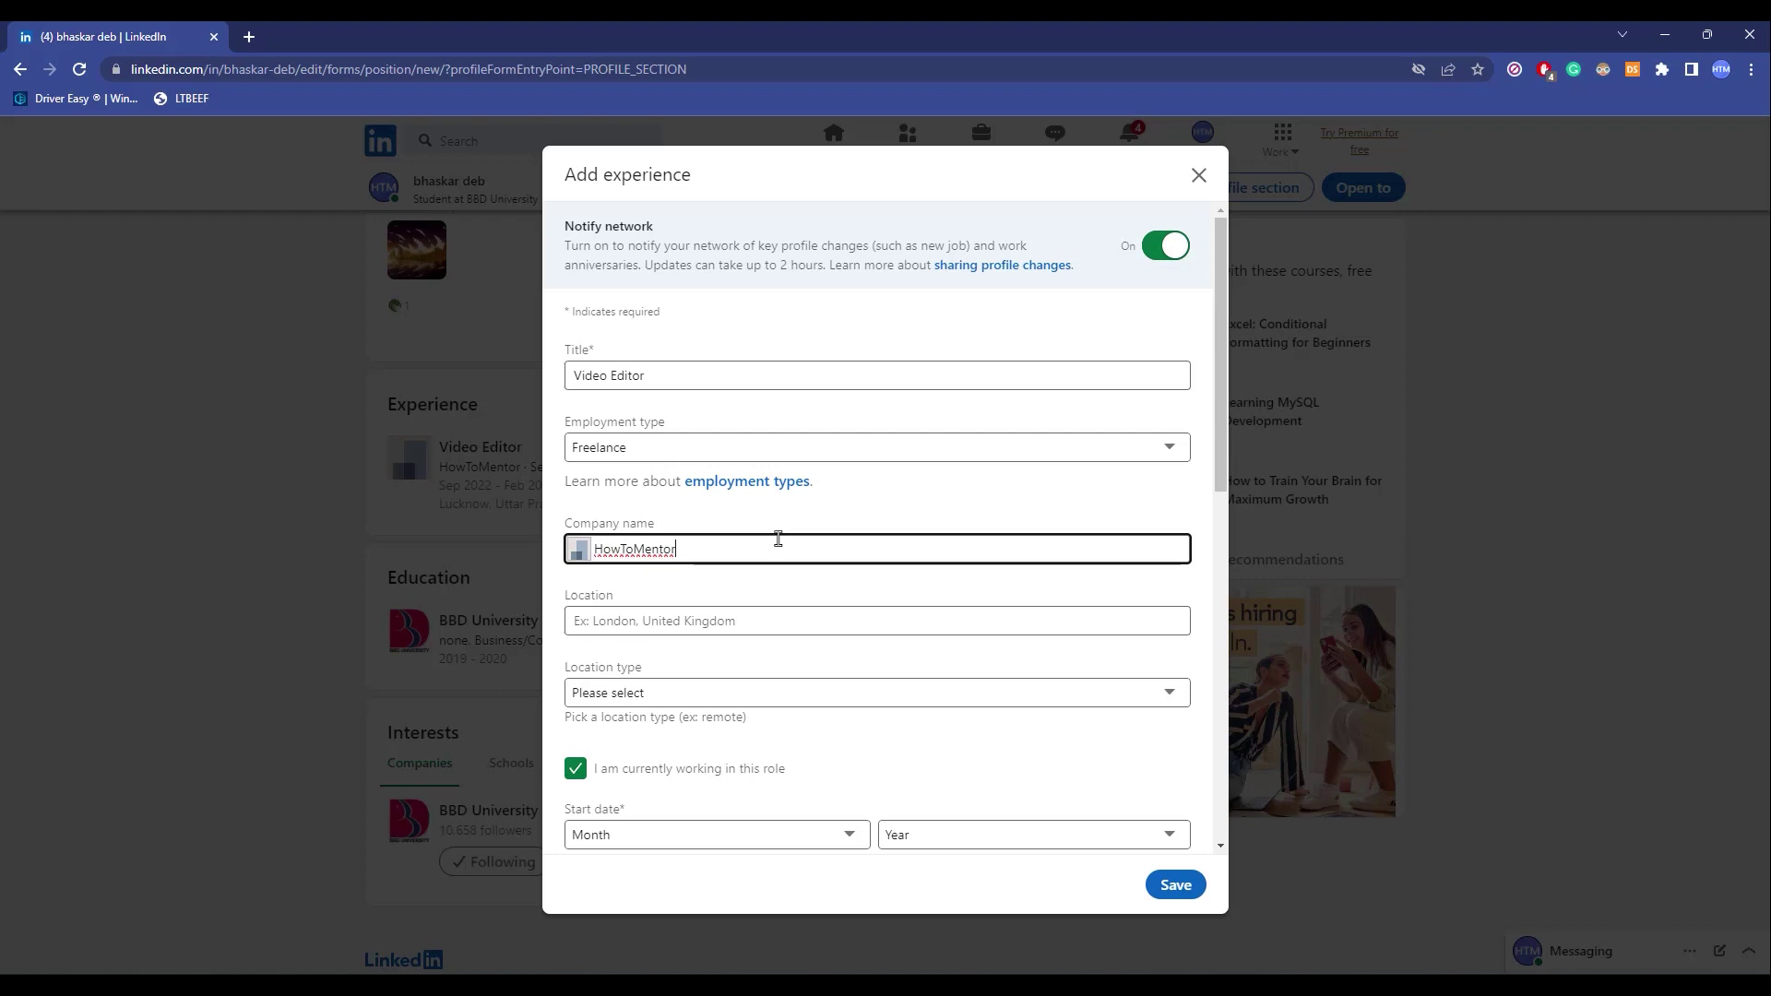
Step: Pick Lucknow, Uttar Pradesh, India as location and Remote as location type
{"action": "left_click", "coordinate": [656, 622]}
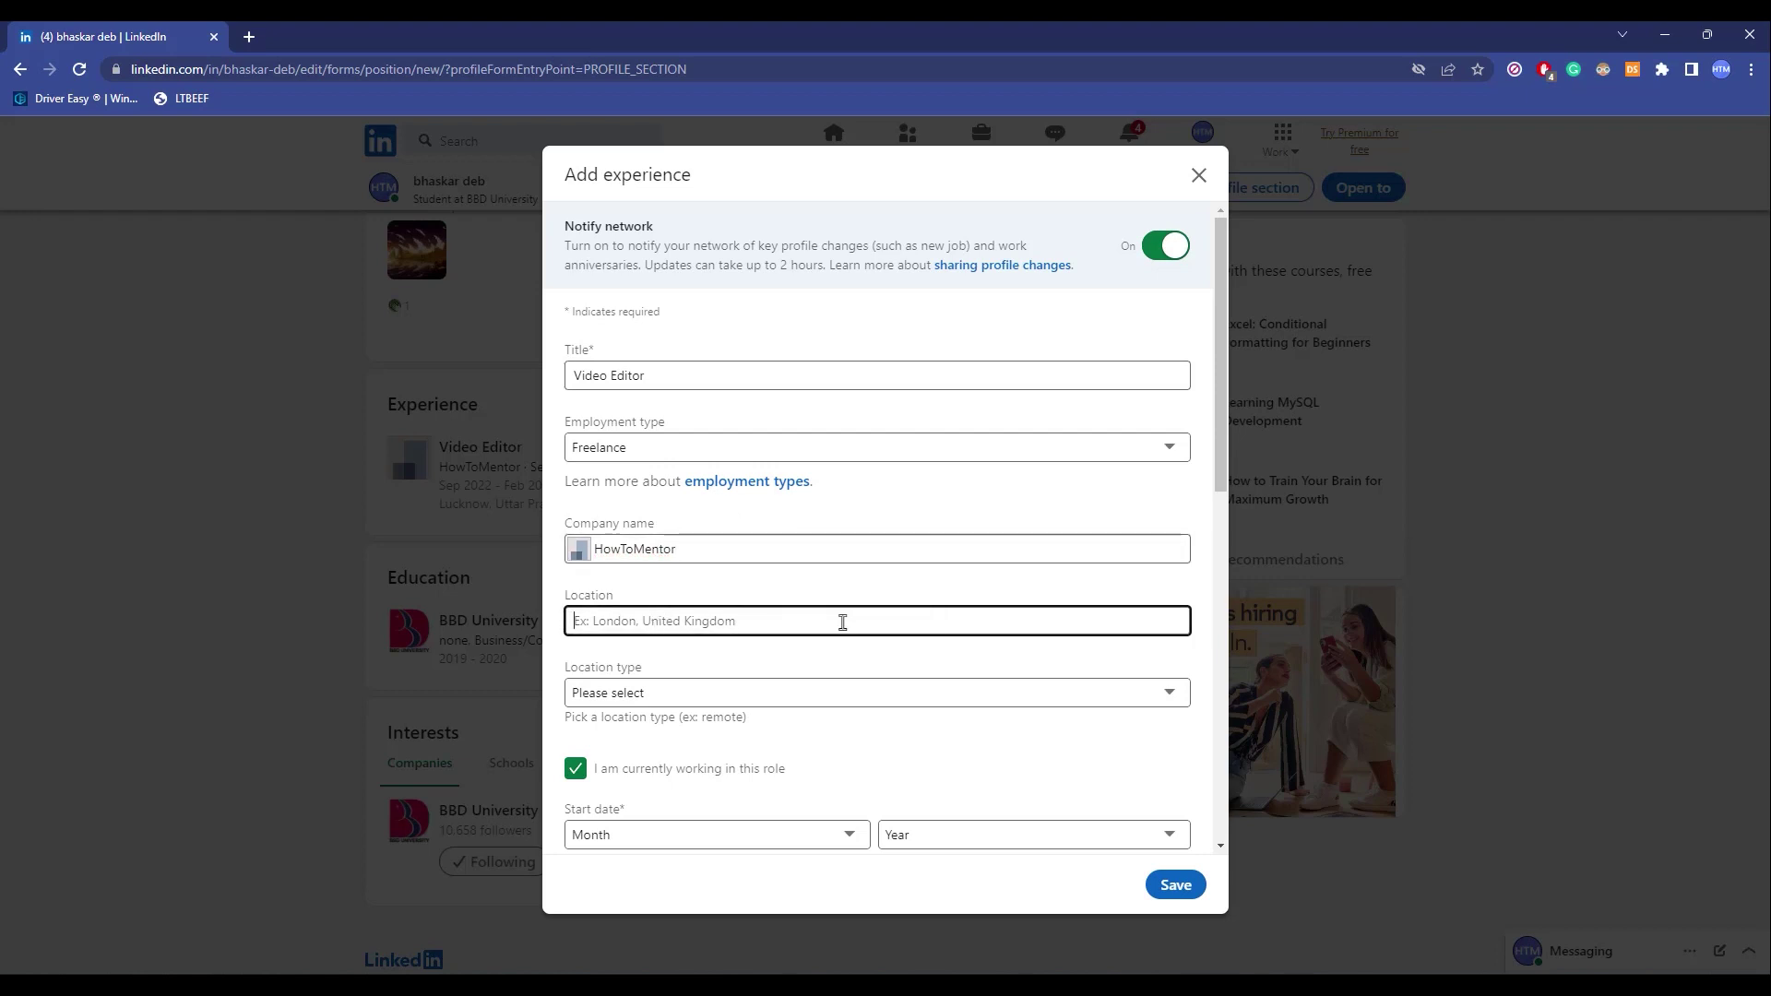
{"action": "type", "text": "luck"}
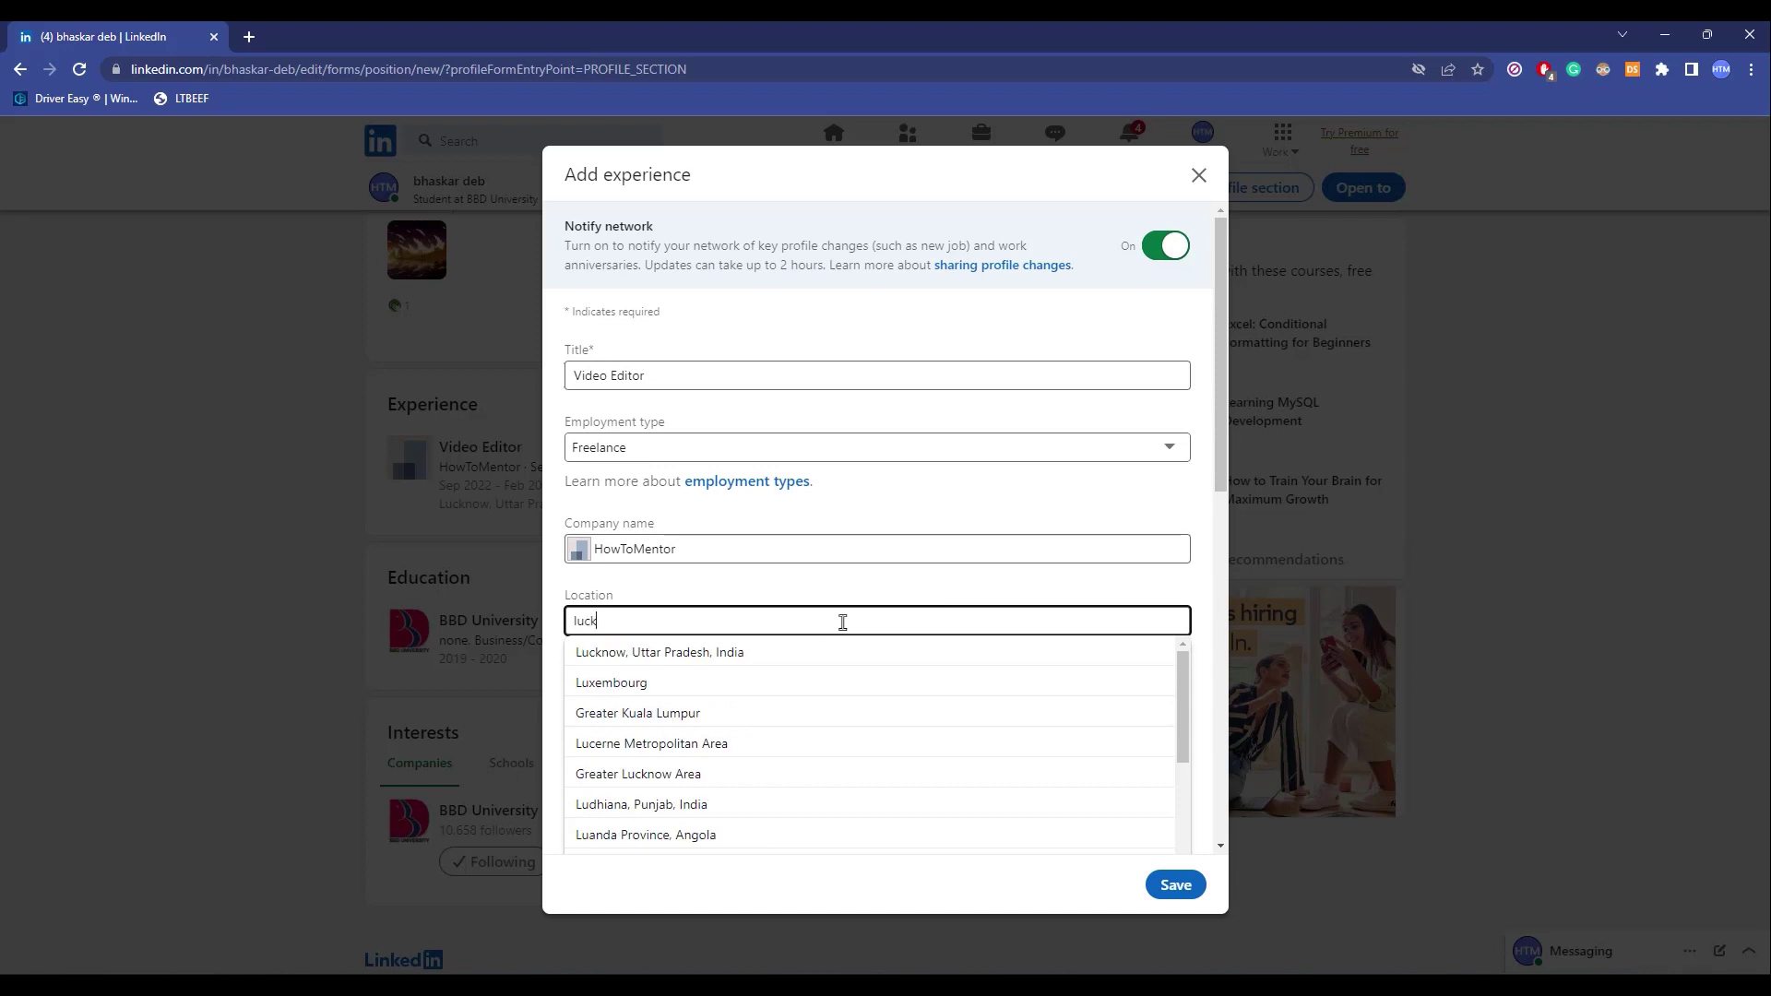
{"action": "left_click", "coordinate": [797, 648]}
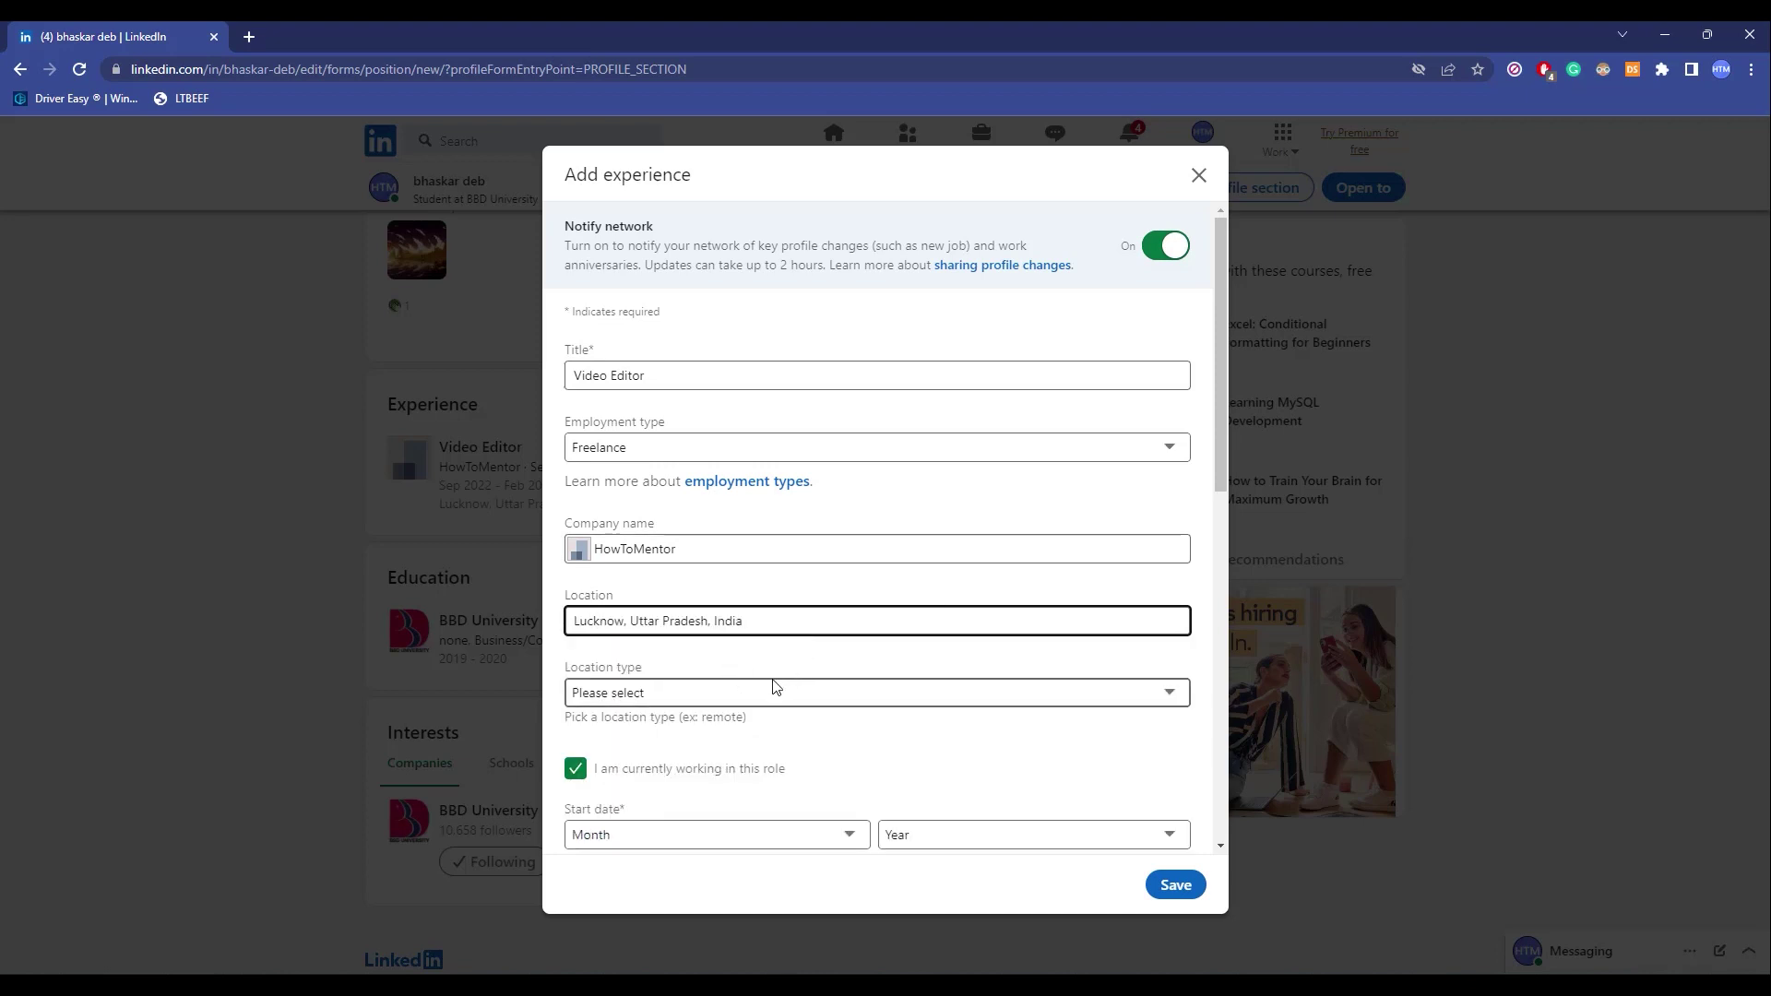
{"action": "scroll", "coordinate": [794, 664], "scroll_direction": "down", "scroll_amount": 1}
{"action": "left_click", "coordinate": [849, 516]}
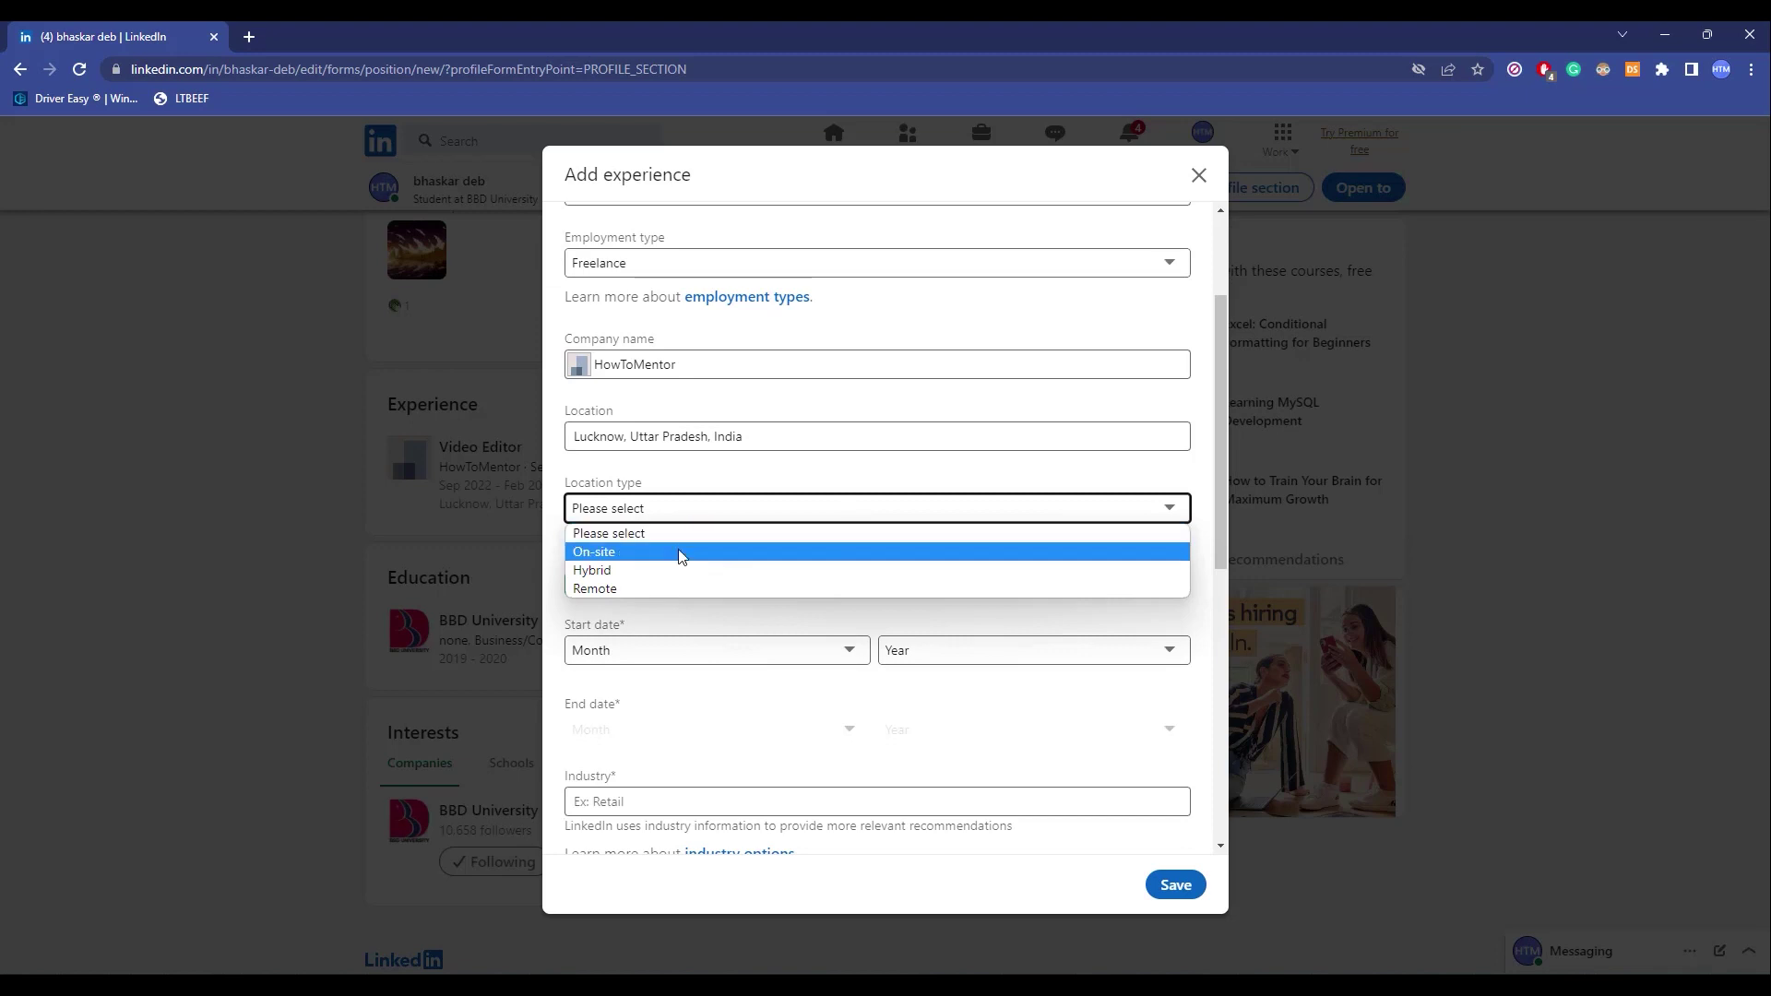
{"action": "left_click", "coordinate": [638, 588]}
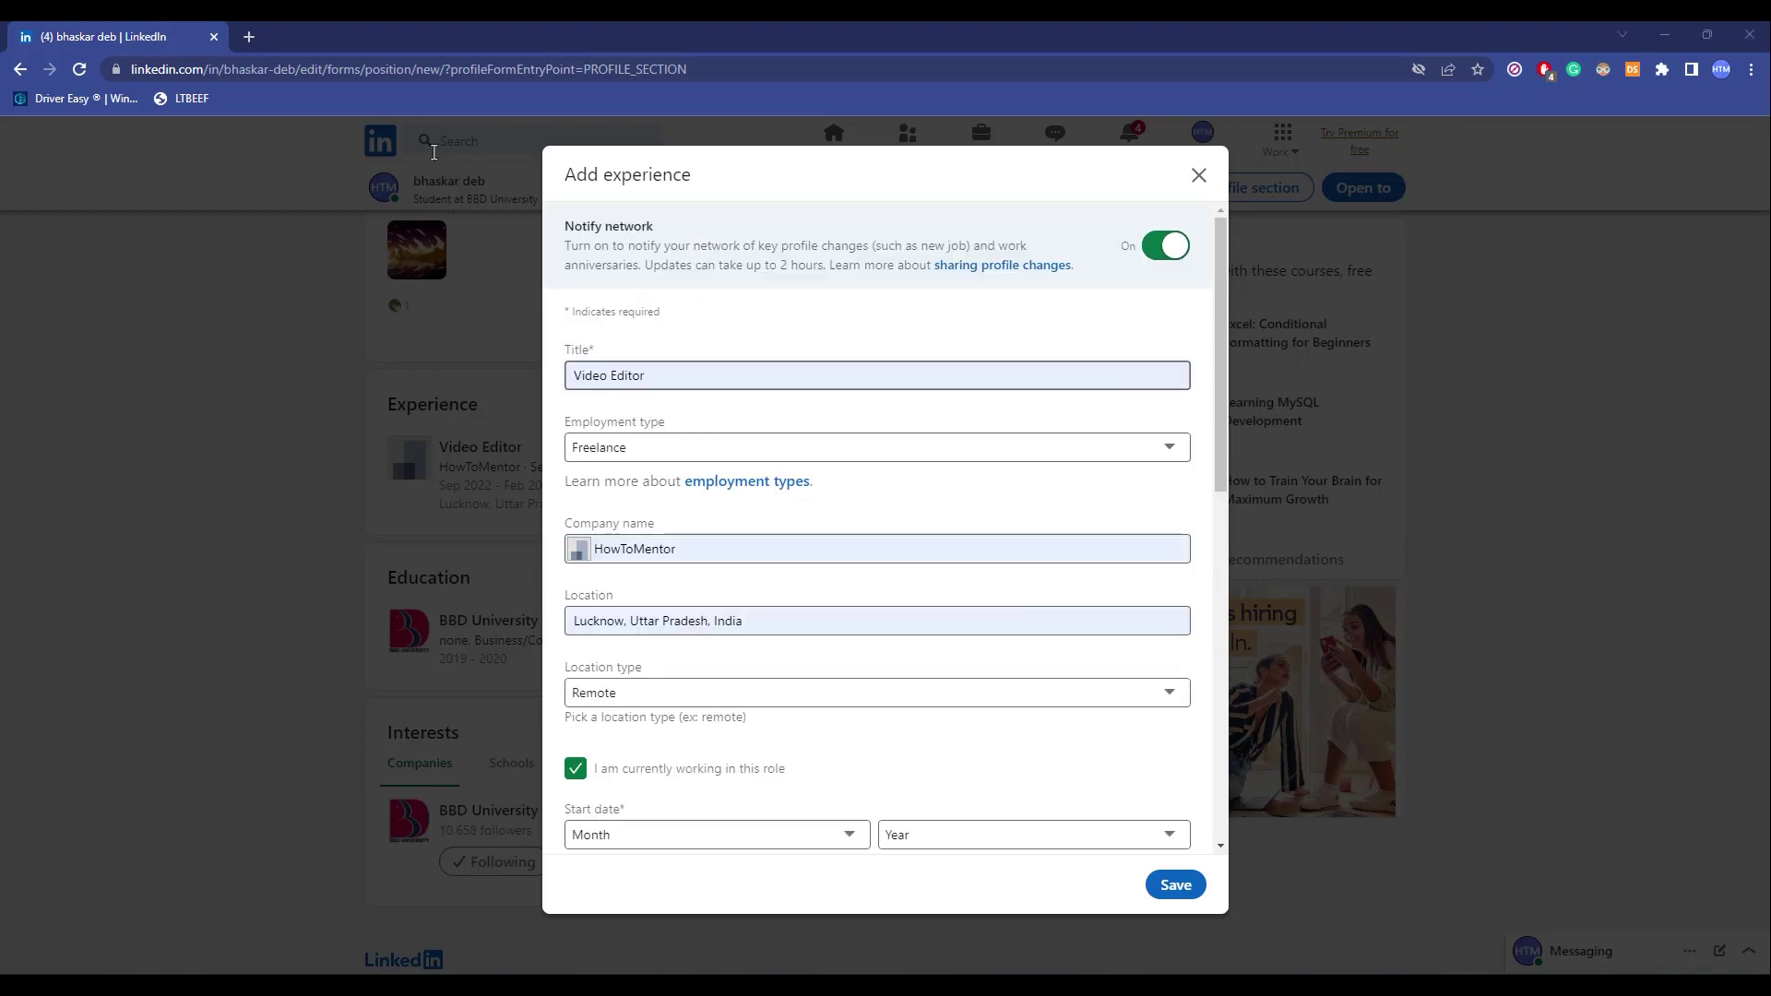
{"action": "scroll", "coordinate": [723, 401], "scroll_direction": "down", "scroll_amount": 3}
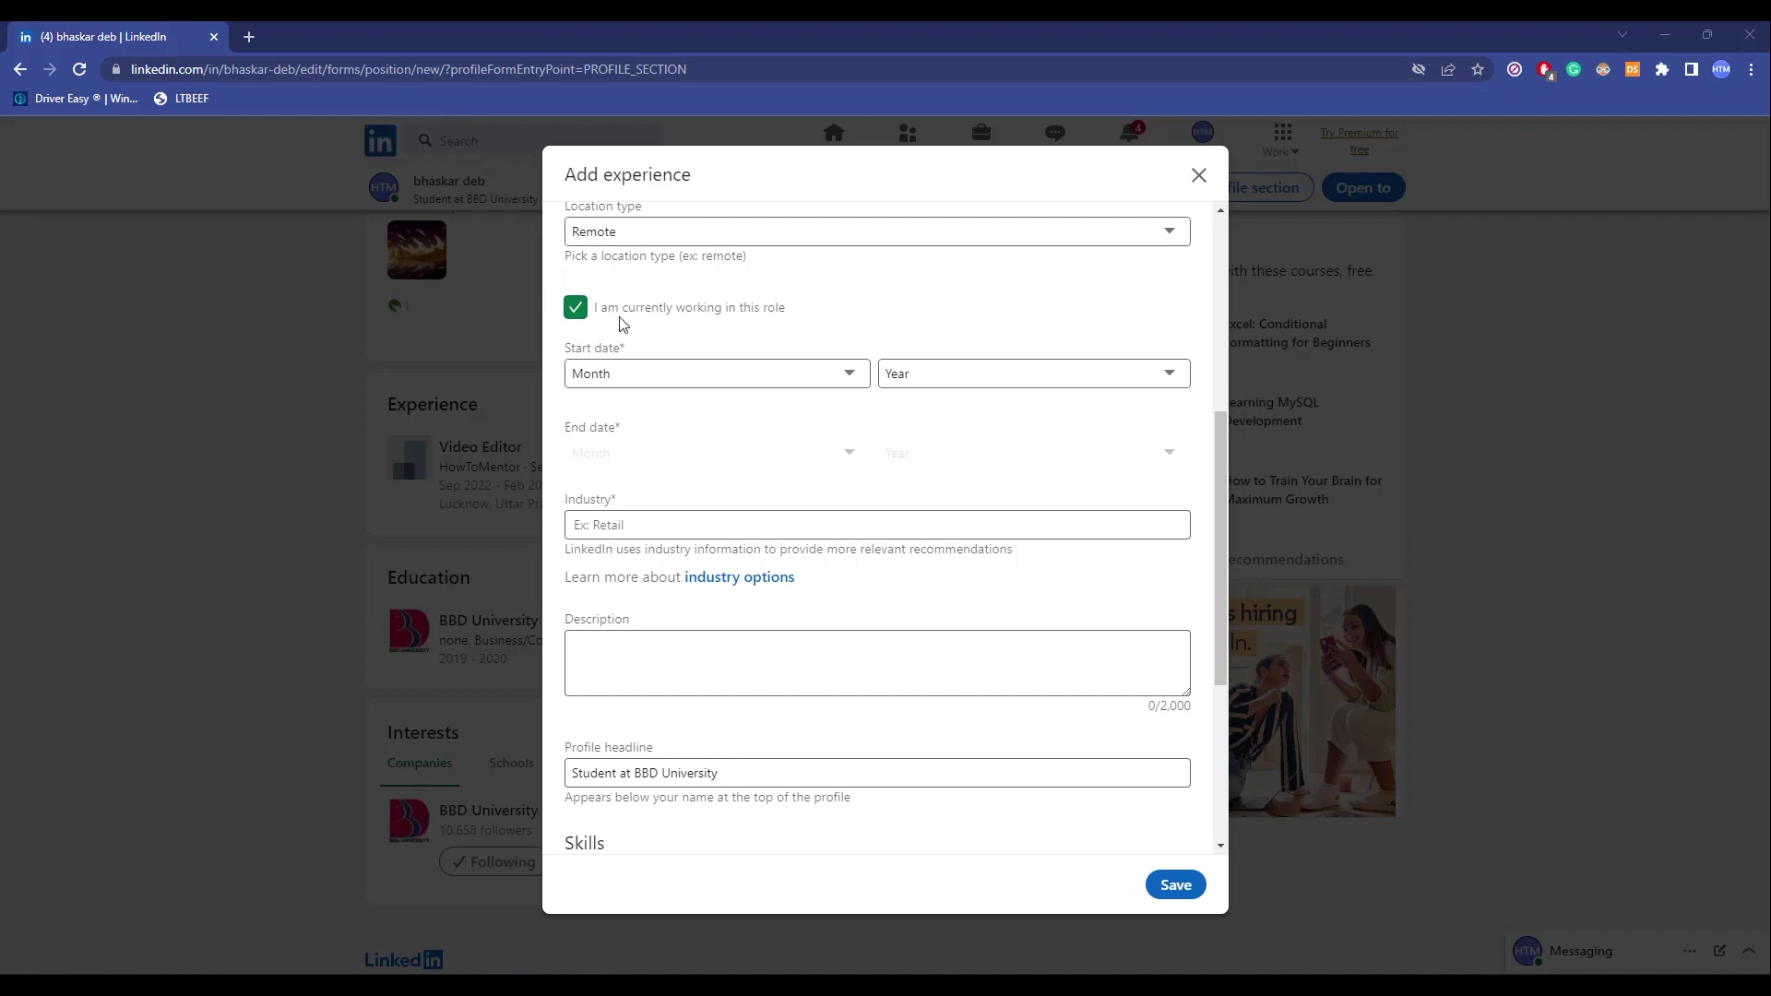
Step: Uncheck the current-role box and enter dates August 2022 to September 2022
{"action": "left_click", "coordinate": [576, 309]}
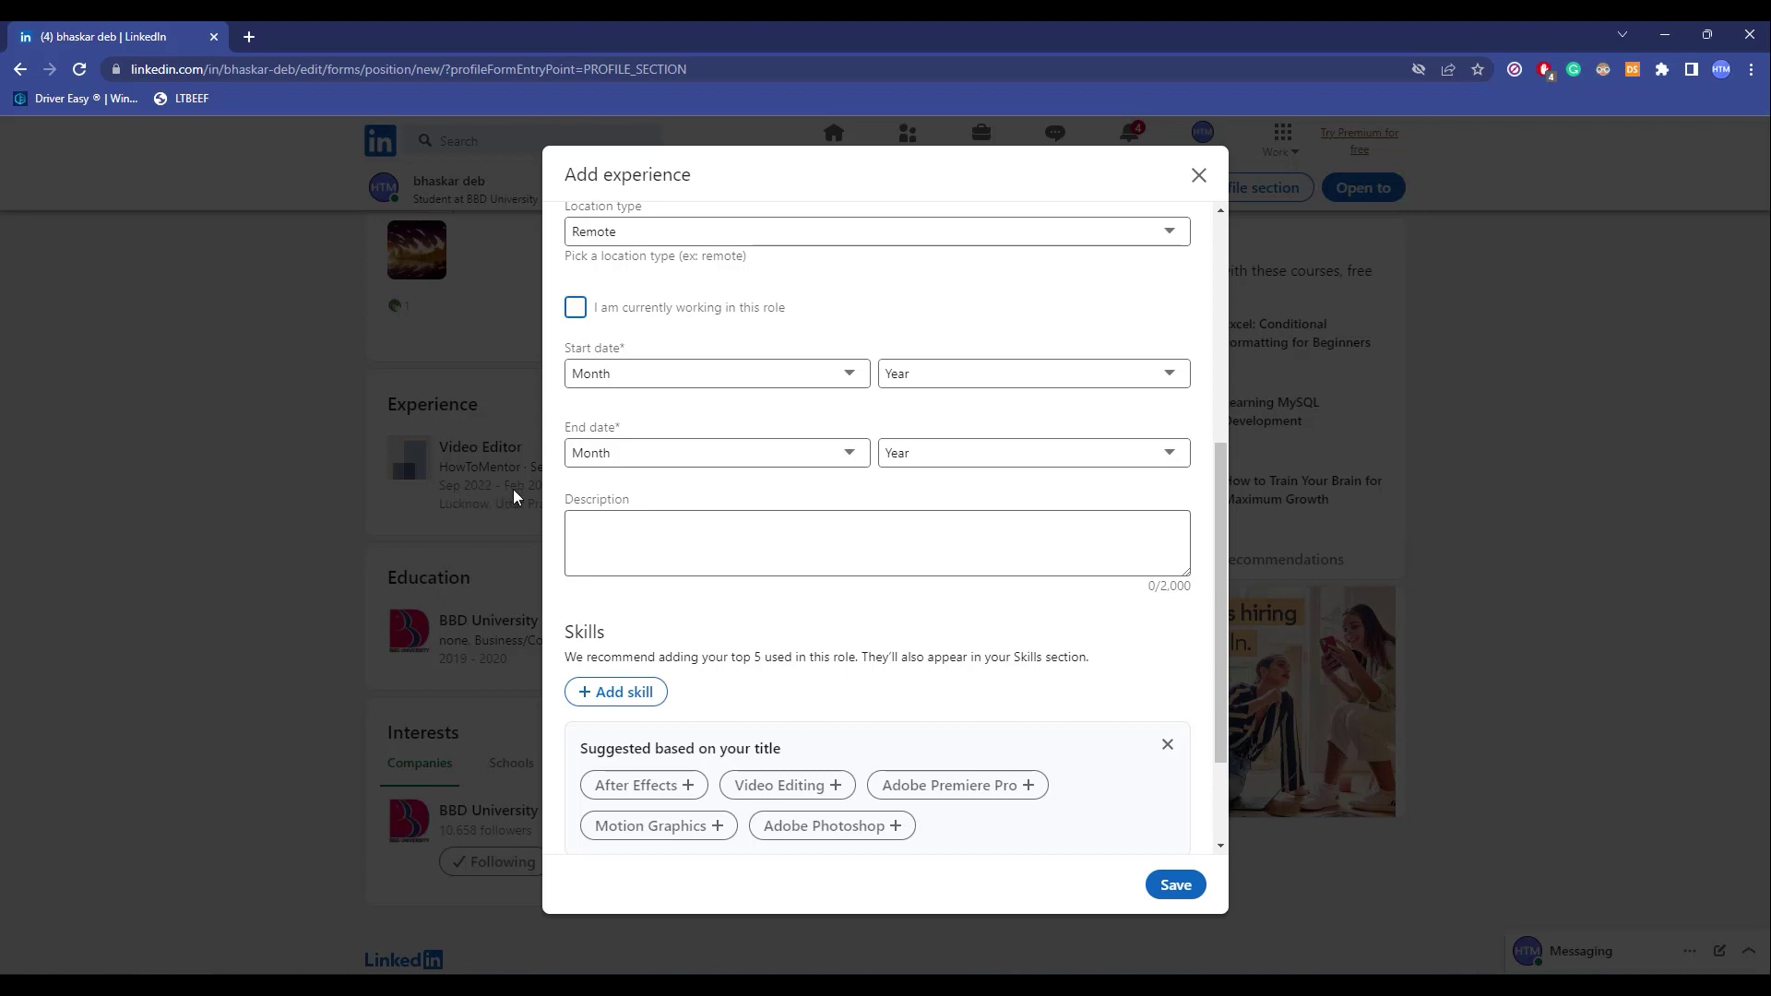
{"action": "left_click", "coordinate": [679, 381]}
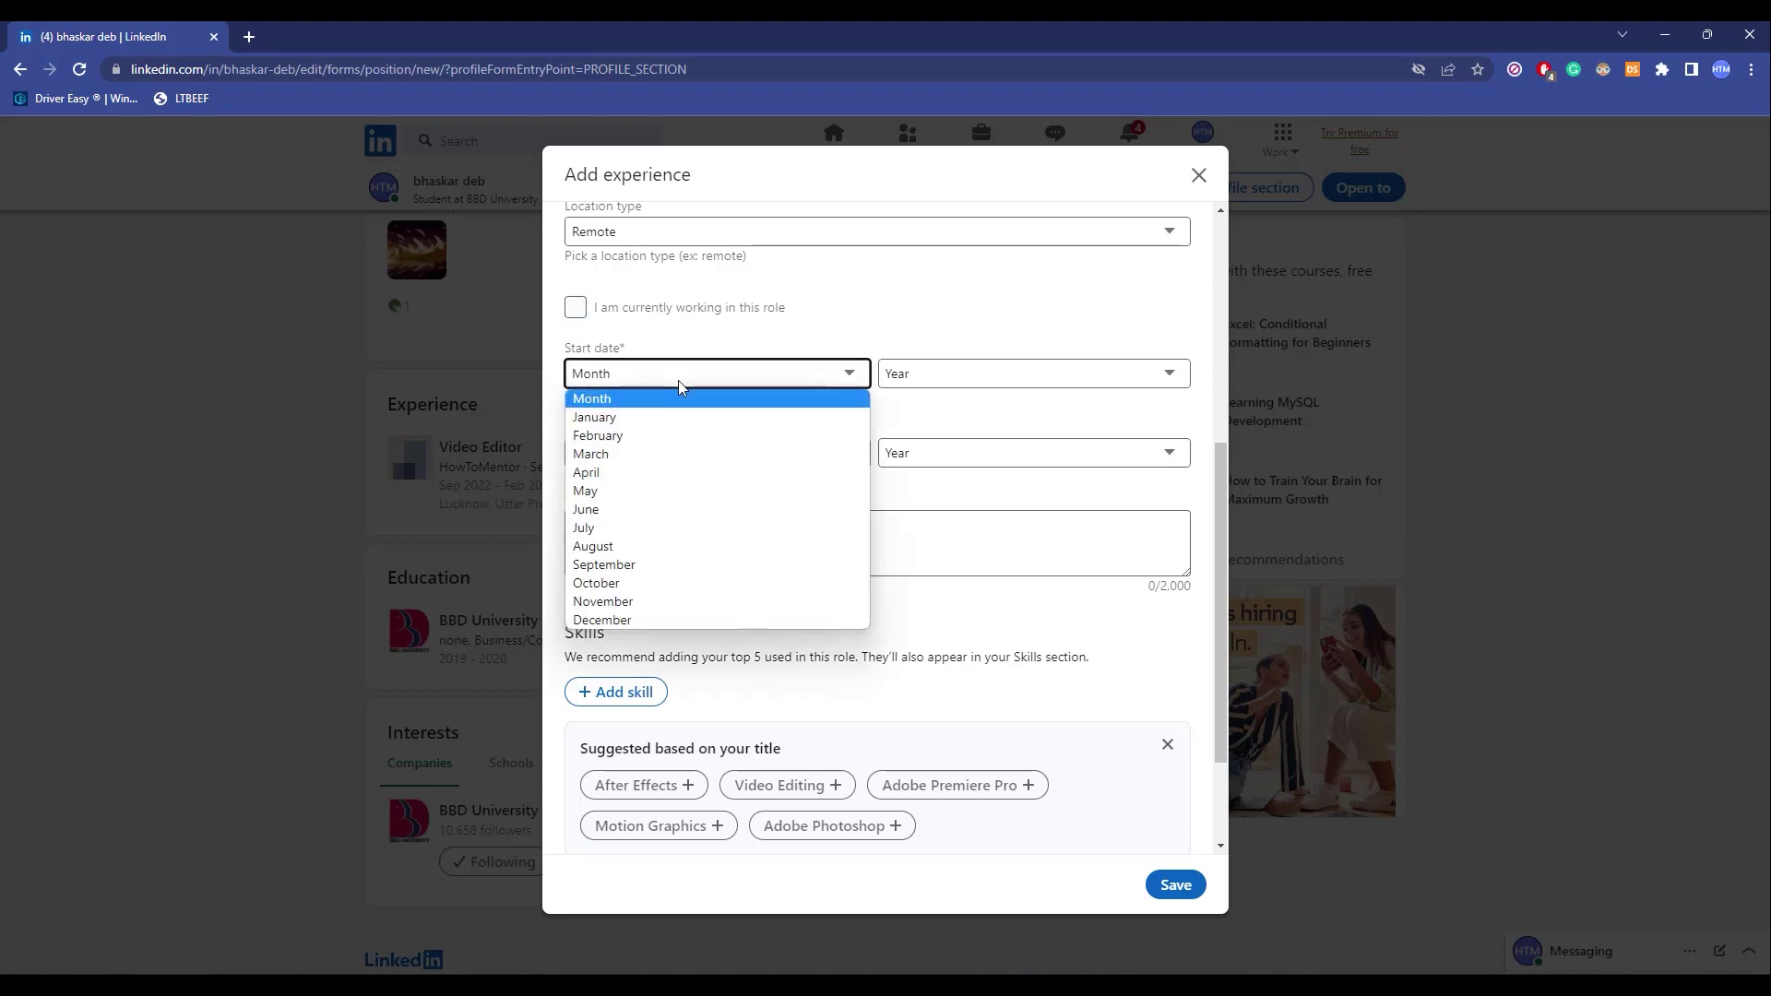
{"action": "left_click", "coordinate": [659, 558]}
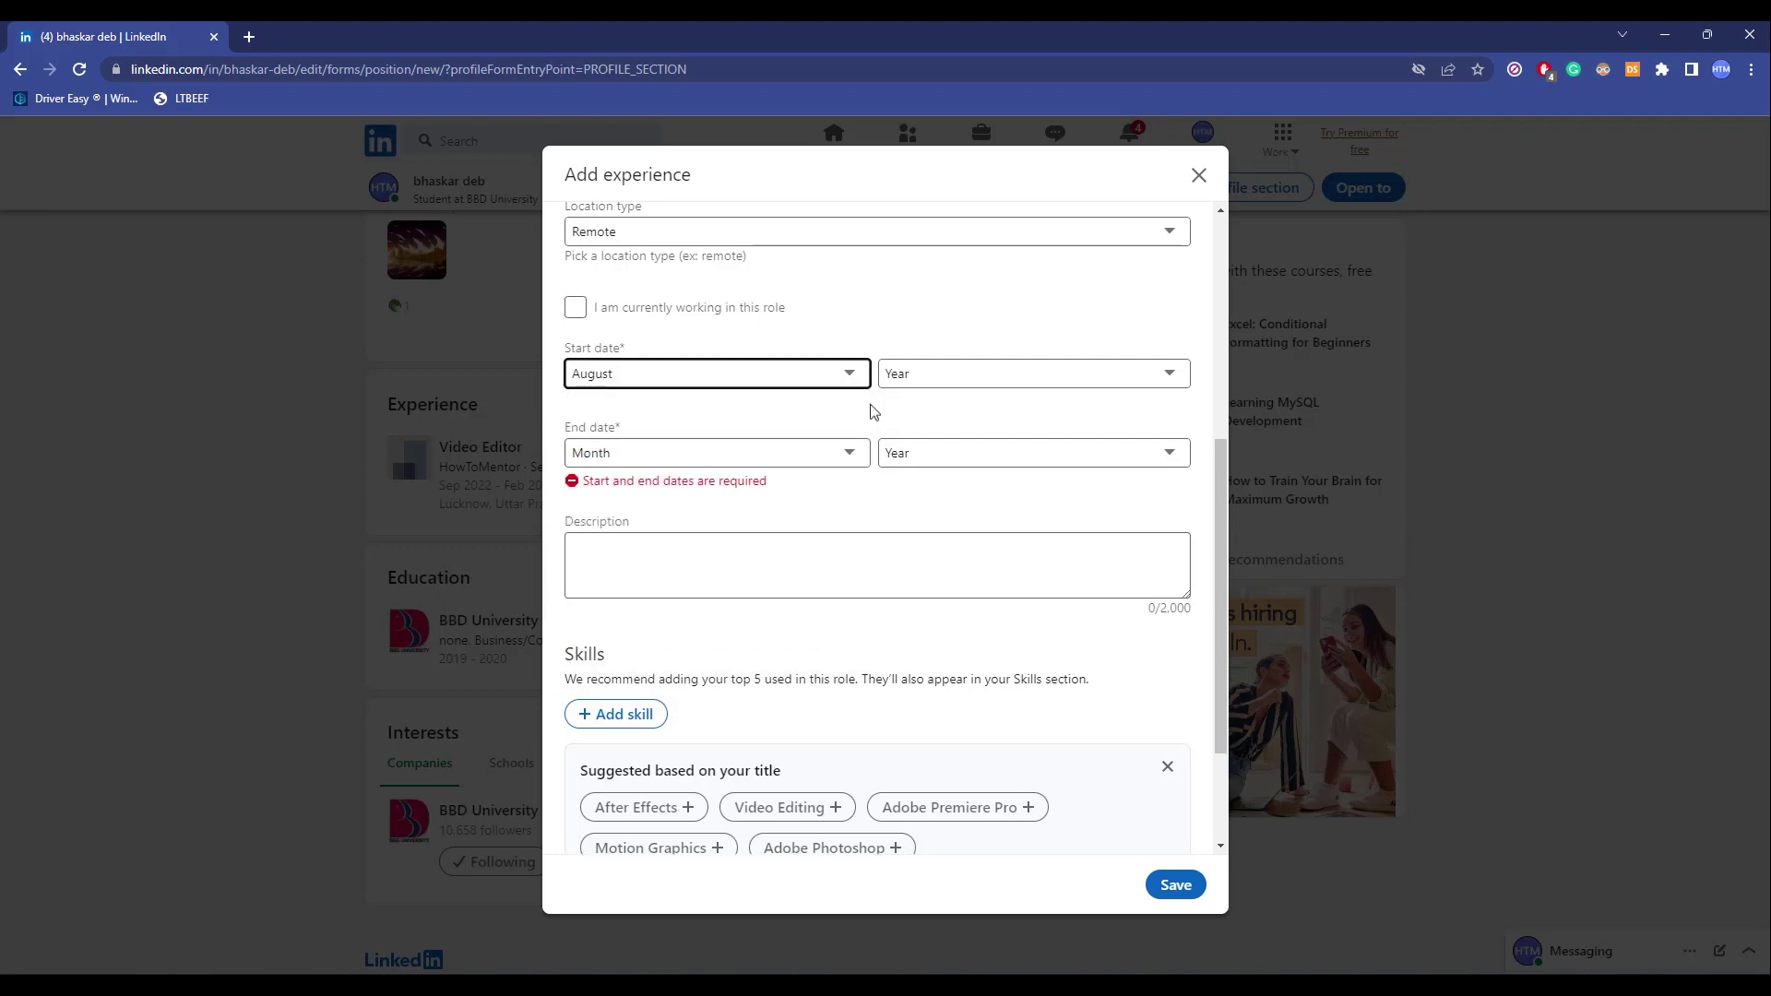
{"action": "left_click", "coordinate": [916, 379]}
{"action": "left_click", "coordinate": [933, 433]}
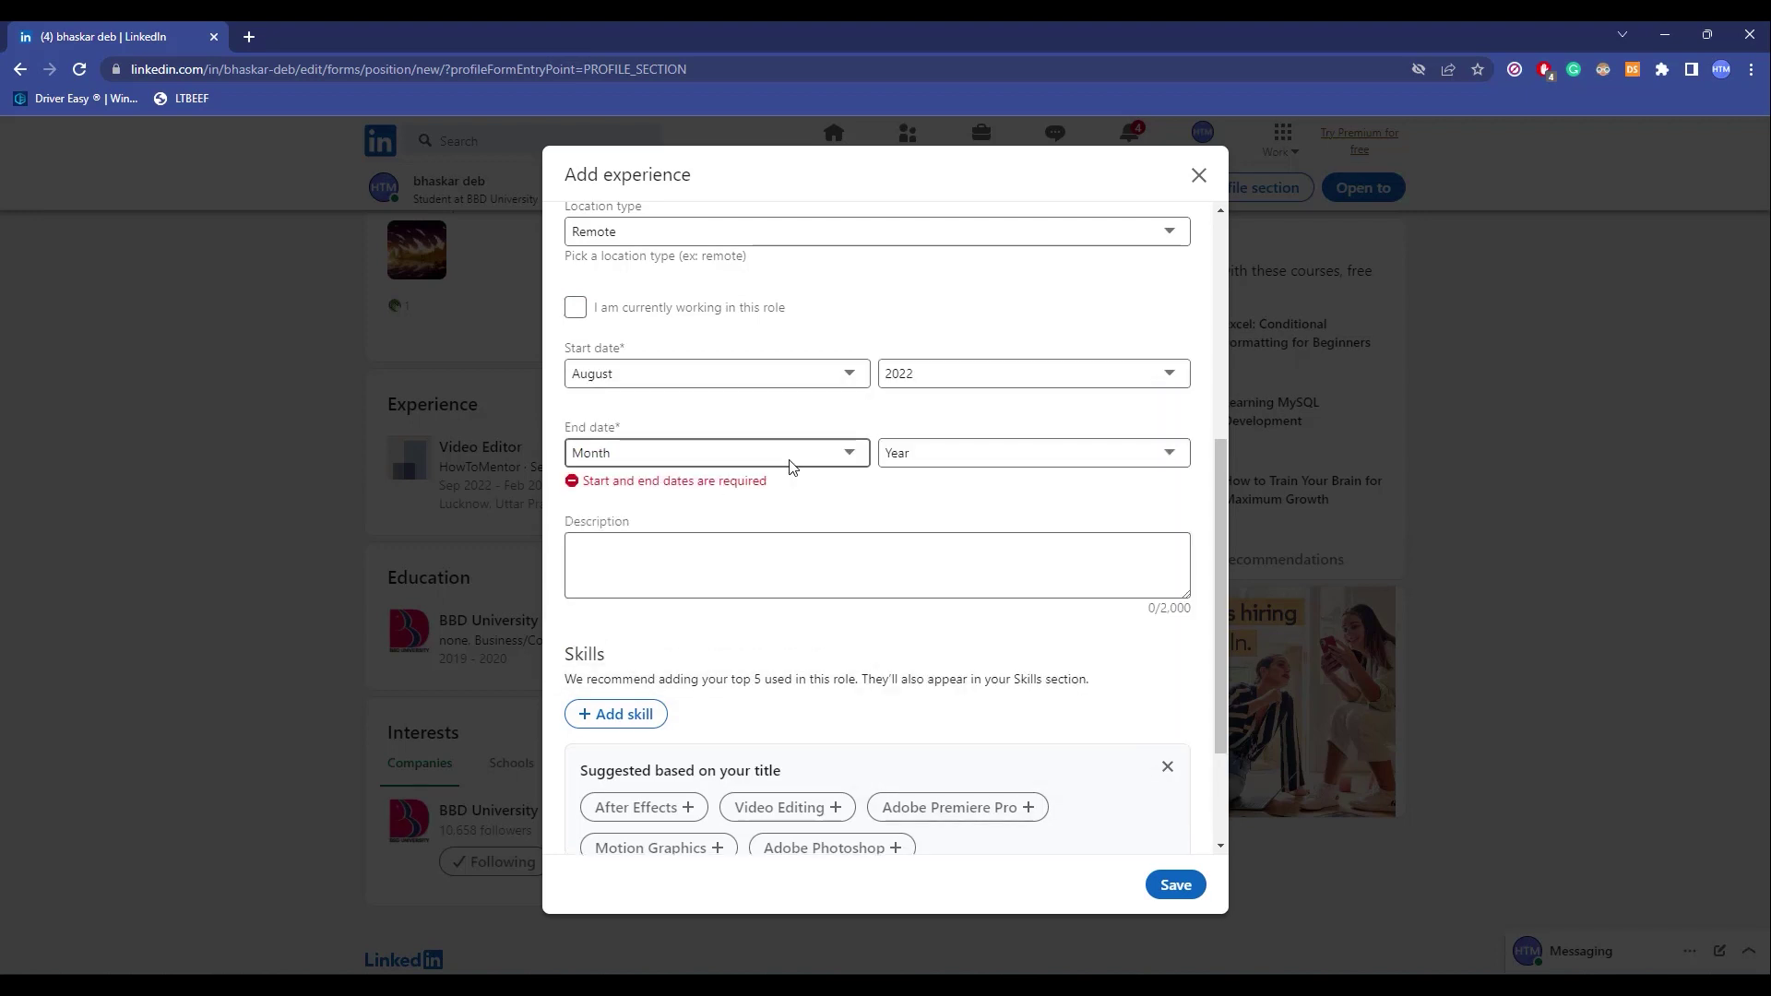
{"action": "left_click", "coordinate": [788, 467]}
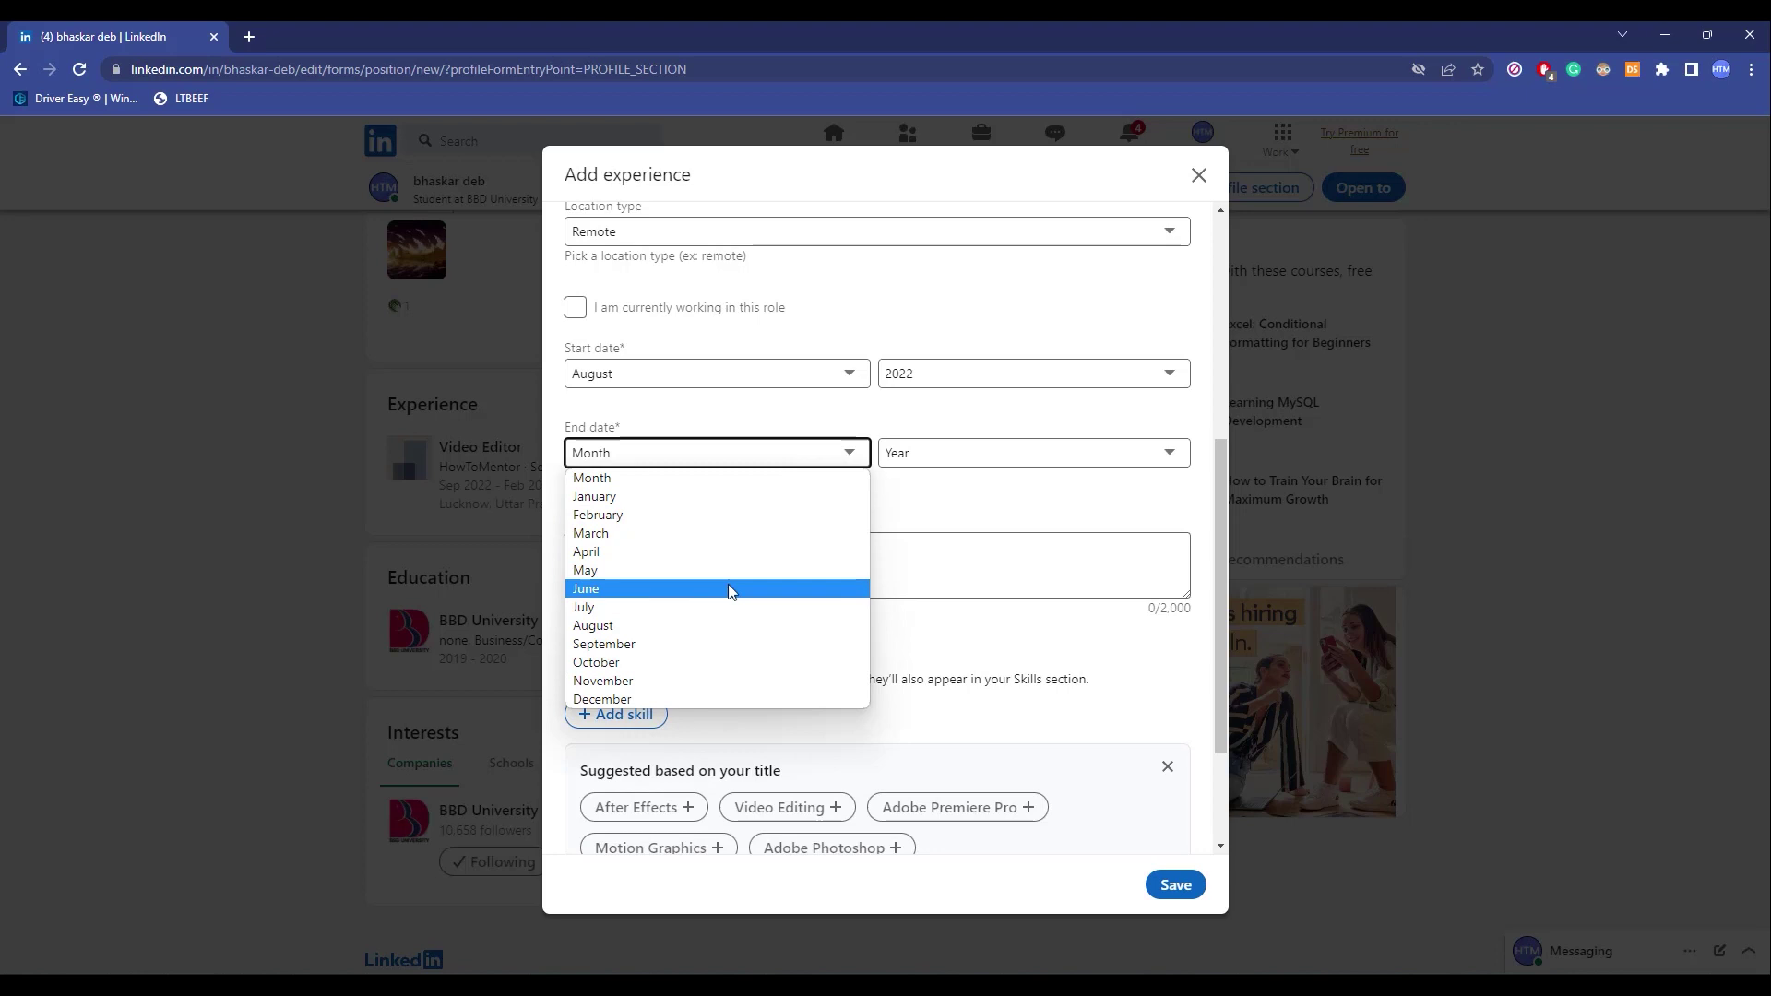
{"action": "left_click", "coordinate": [684, 644]}
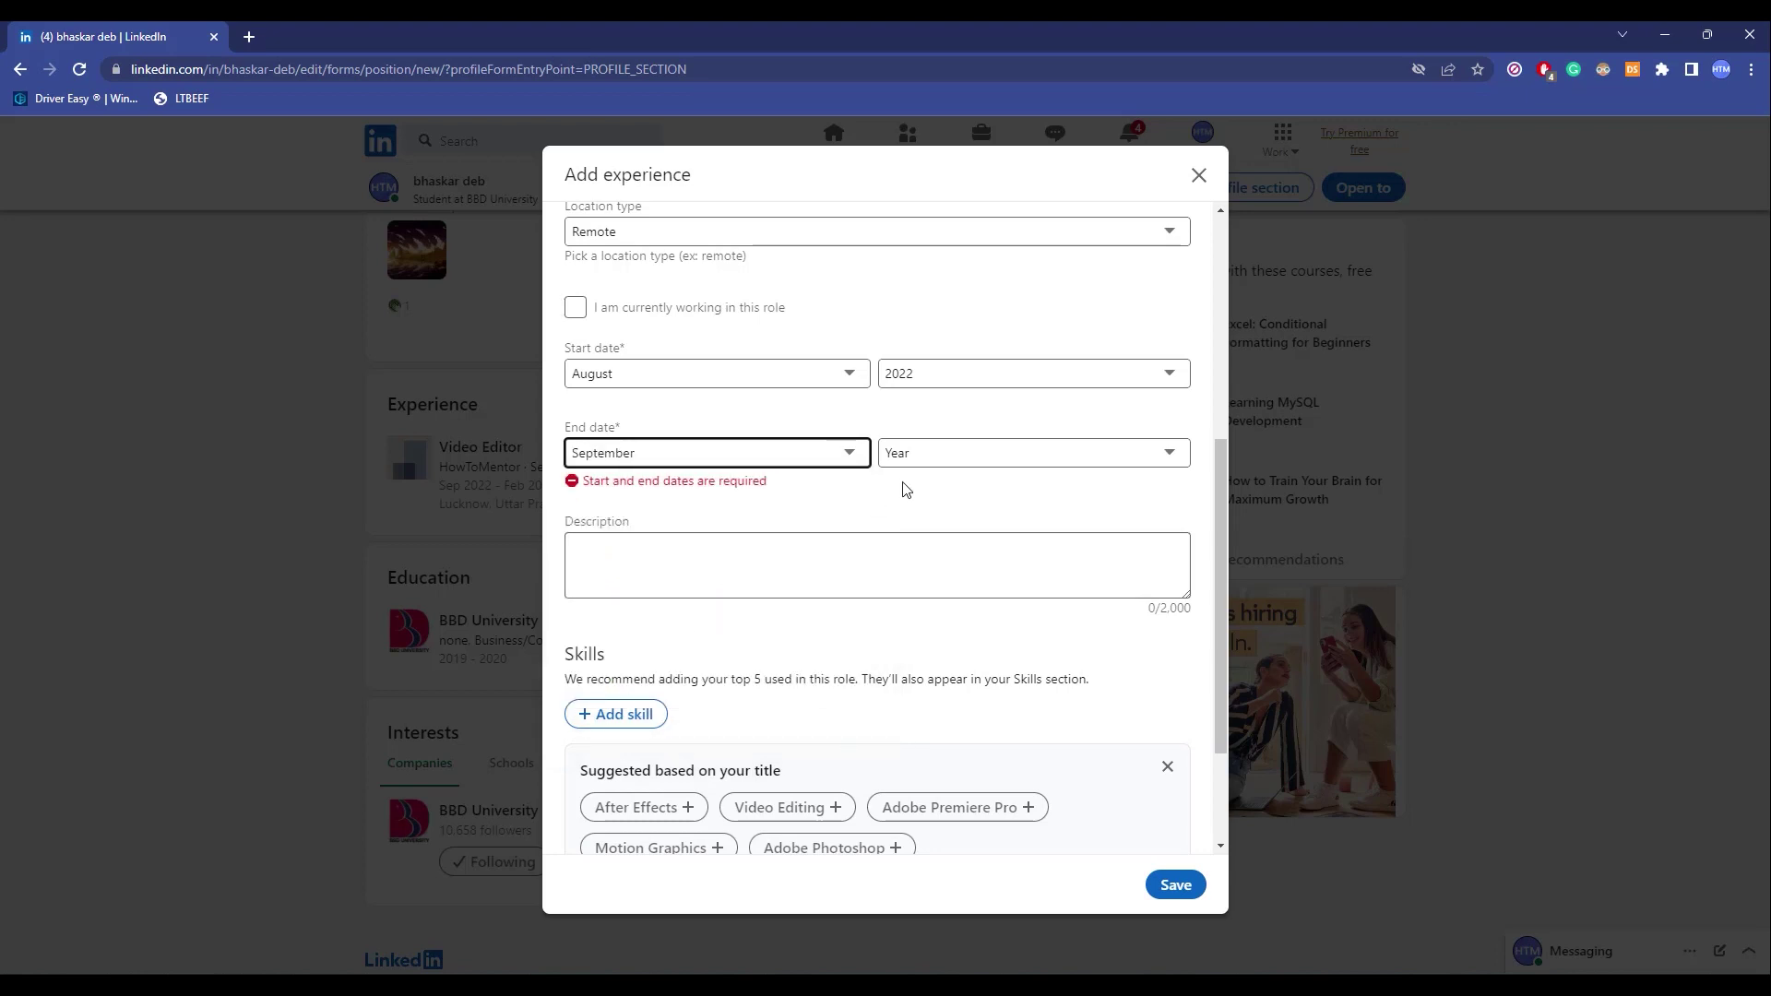
{"action": "left_click", "coordinate": [914, 461]}
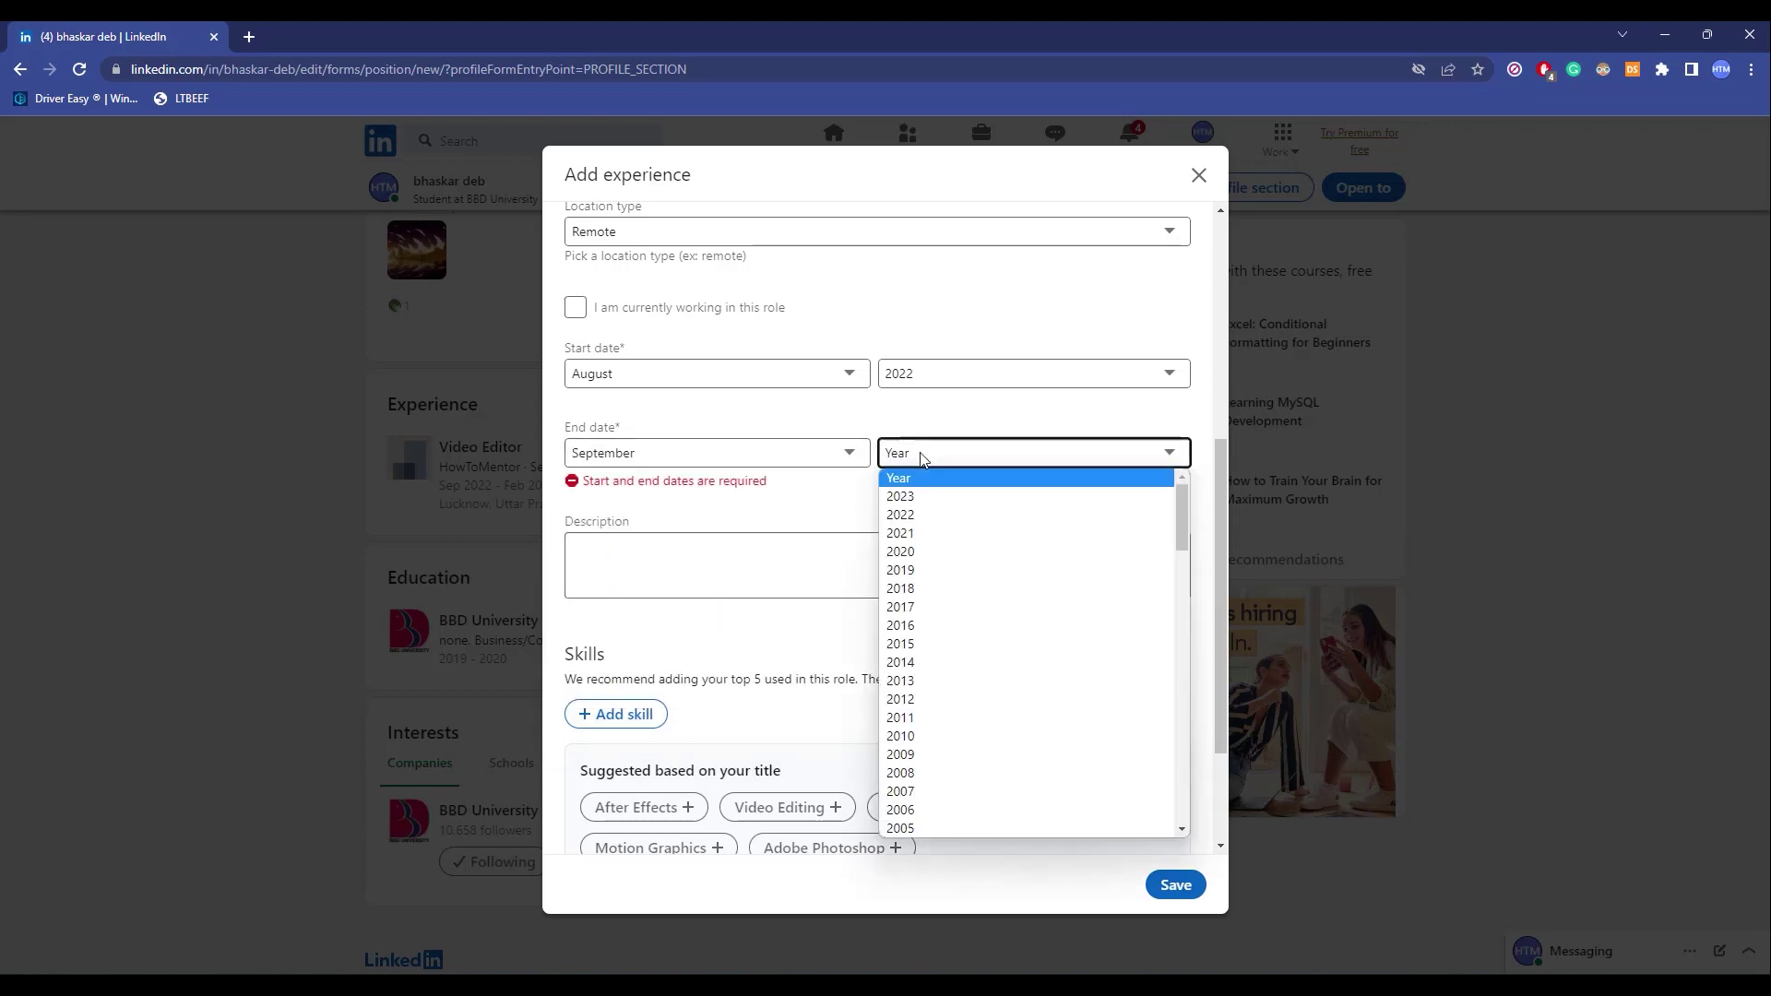
{"action": "left_click", "coordinate": [915, 505]}
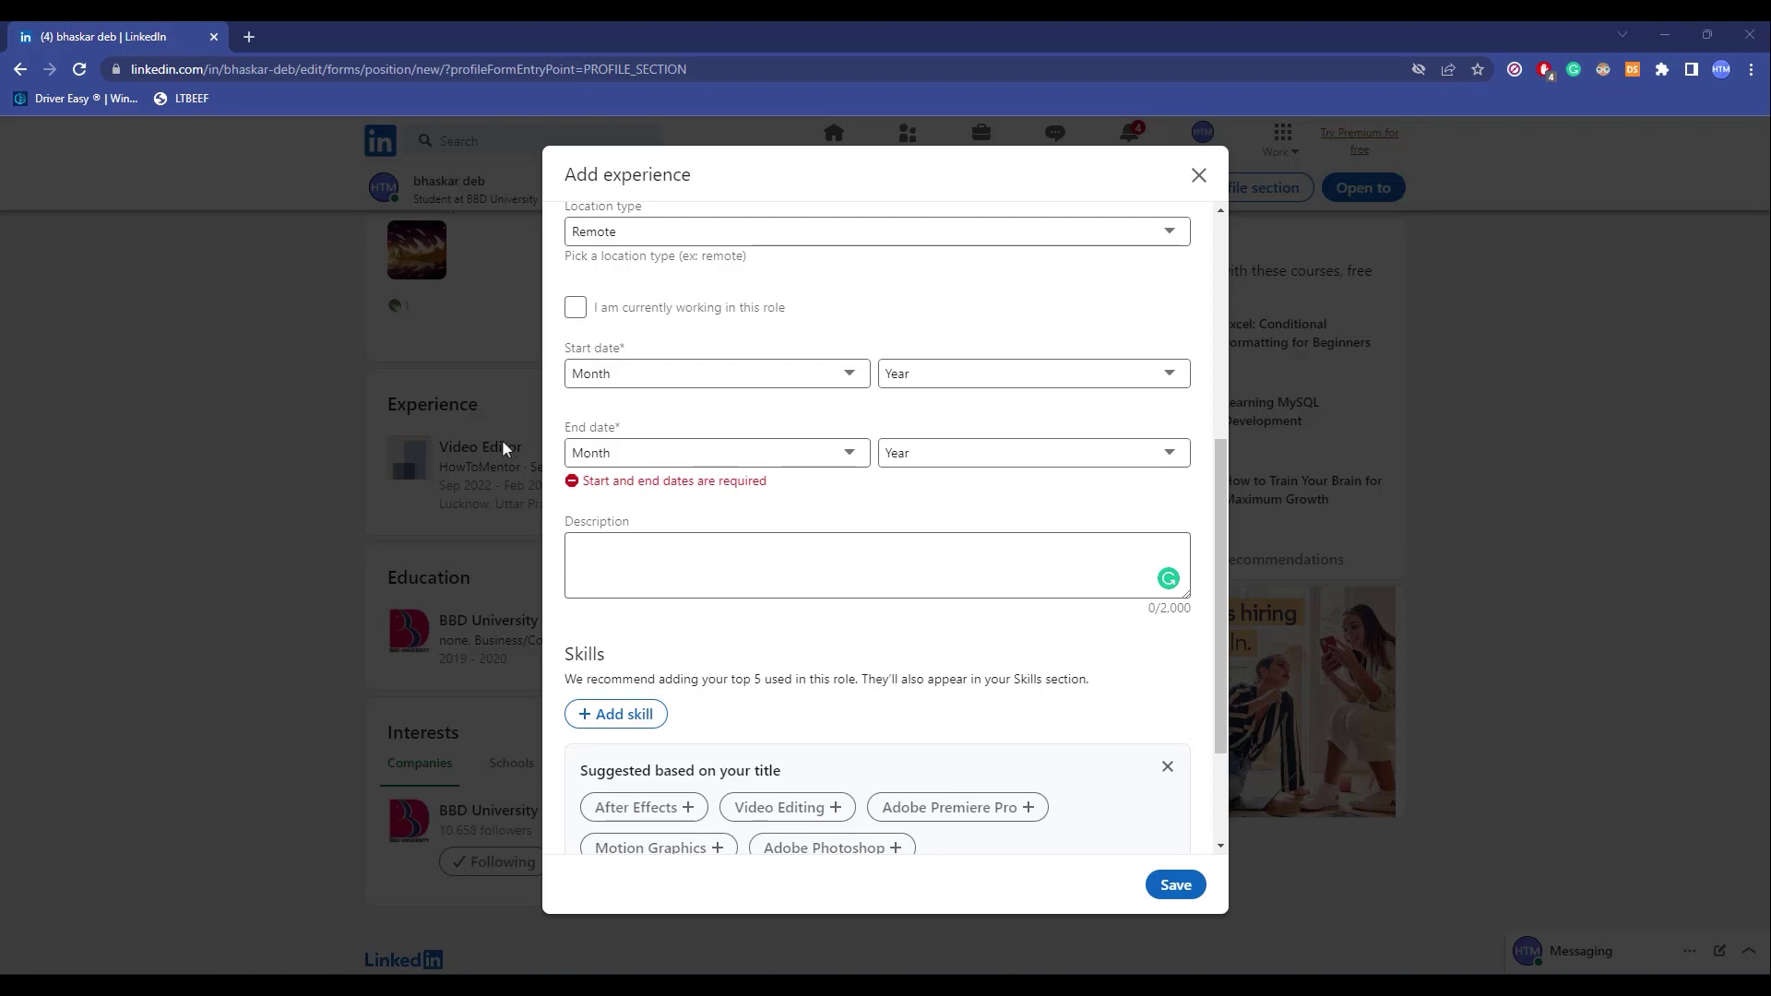
Step: Correct the dates to a January 2022 start and an August 2022 end
{"action": "left_click", "coordinate": [624, 387]}
{"action": "key", "text": "Down"}
{"action": "key", "text": "Down"}
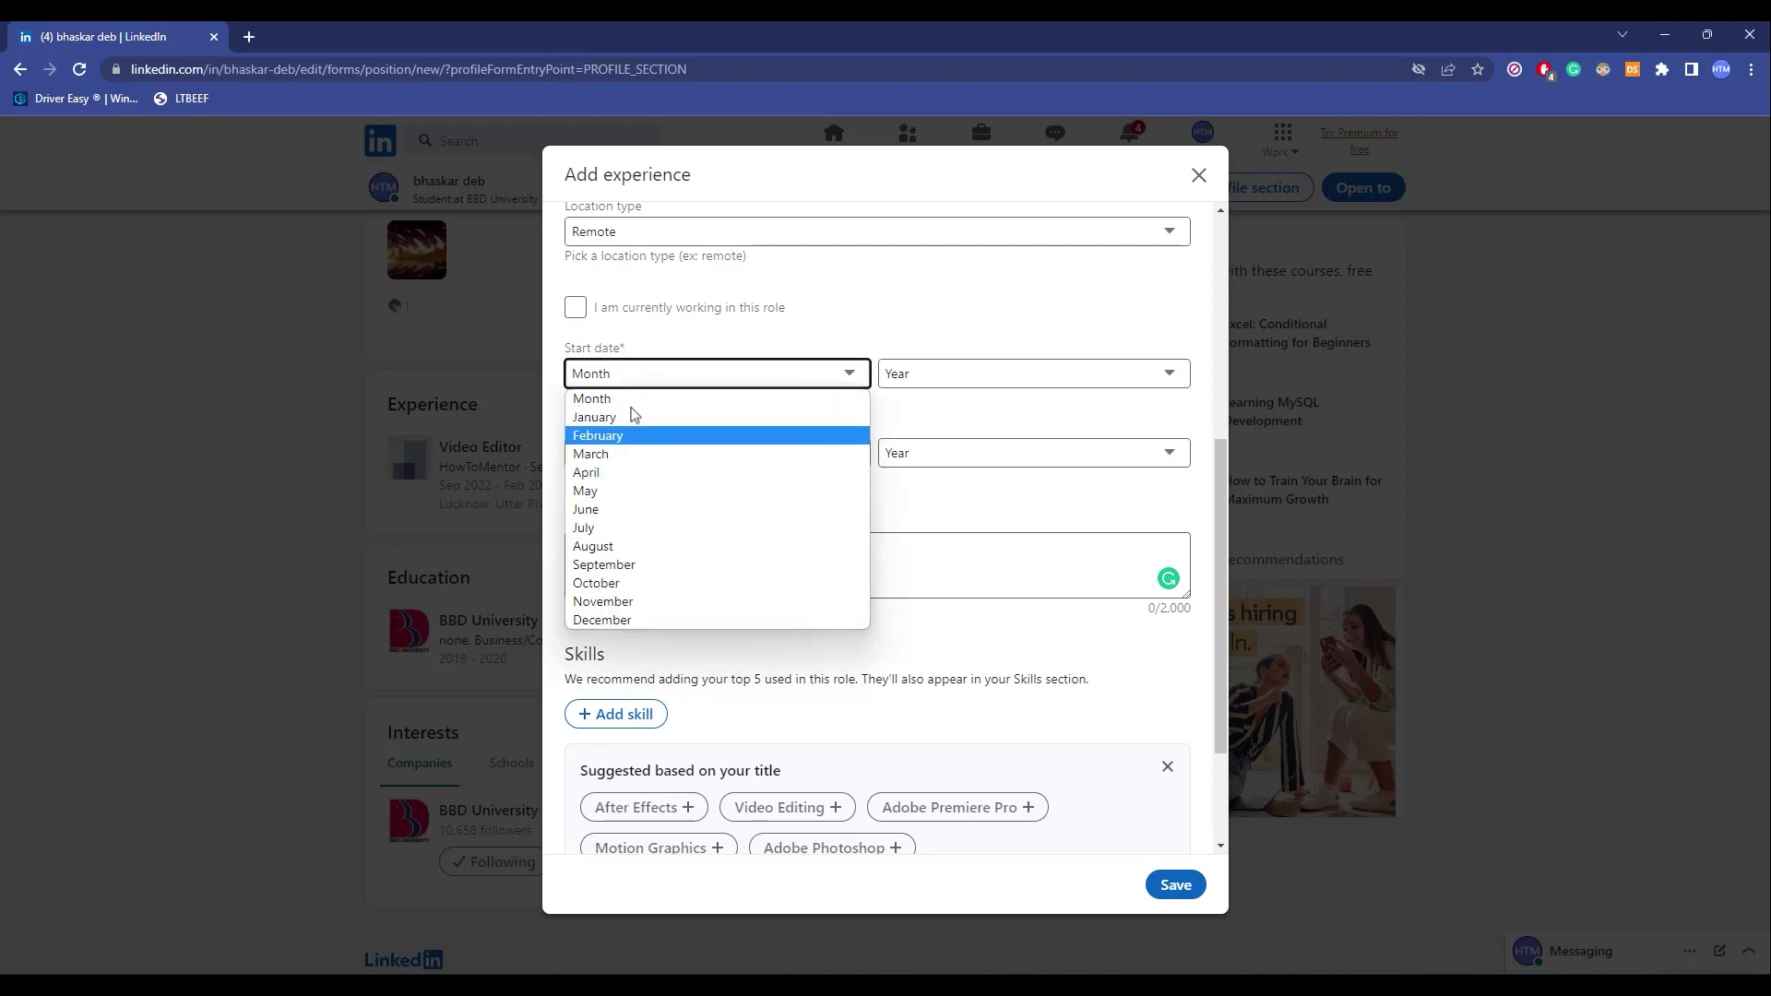
{"action": "left_click", "coordinate": [631, 412]}
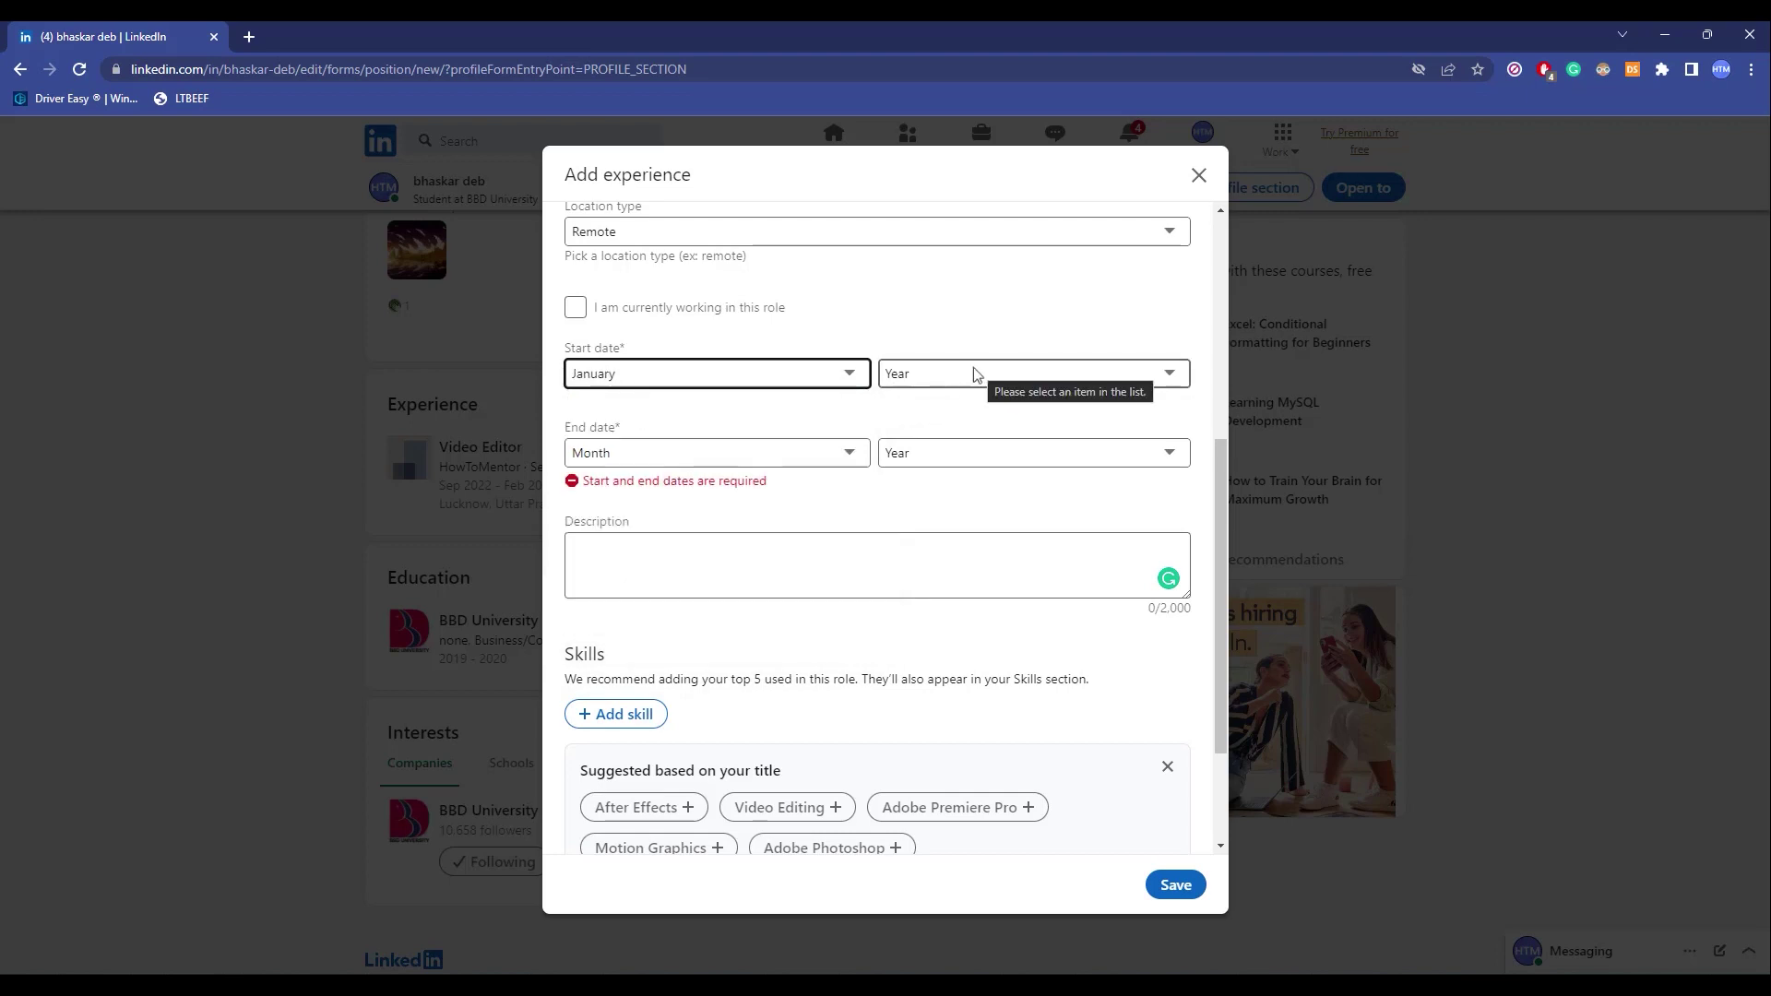
{"action": "left_click", "coordinate": [973, 370]}
{"action": "left_click", "coordinate": [919, 437]}
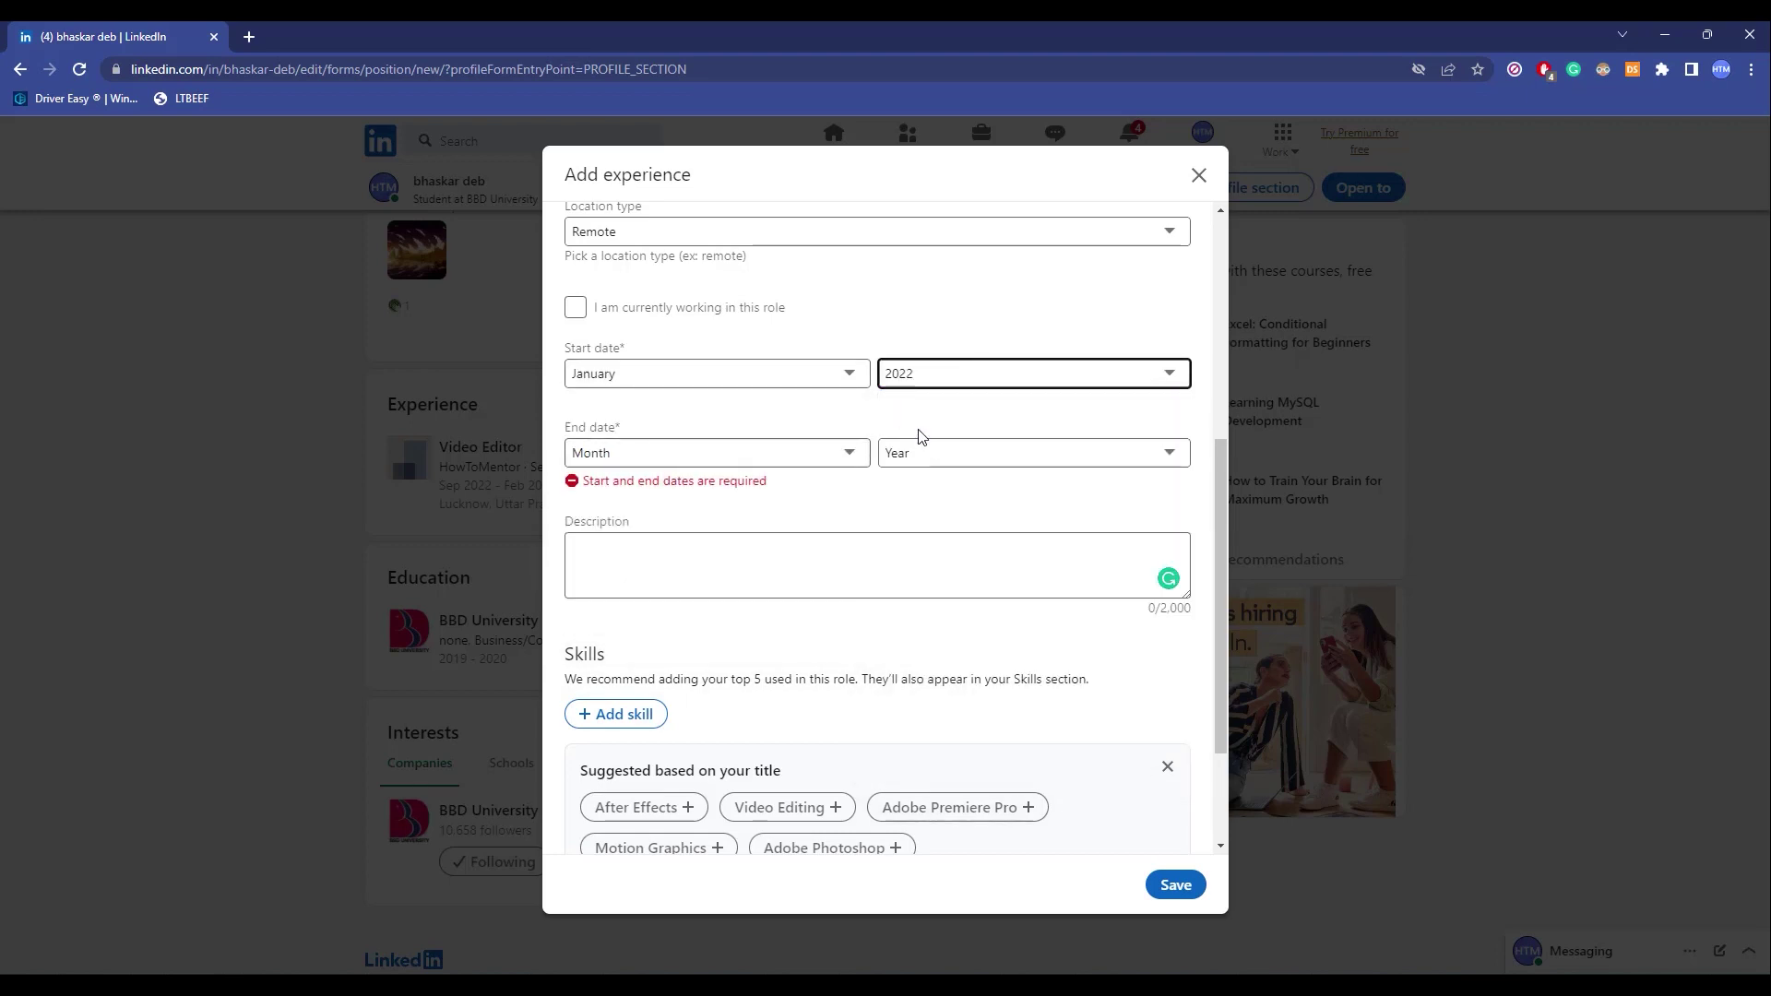
{"action": "left_click", "coordinate": [664, 460]}
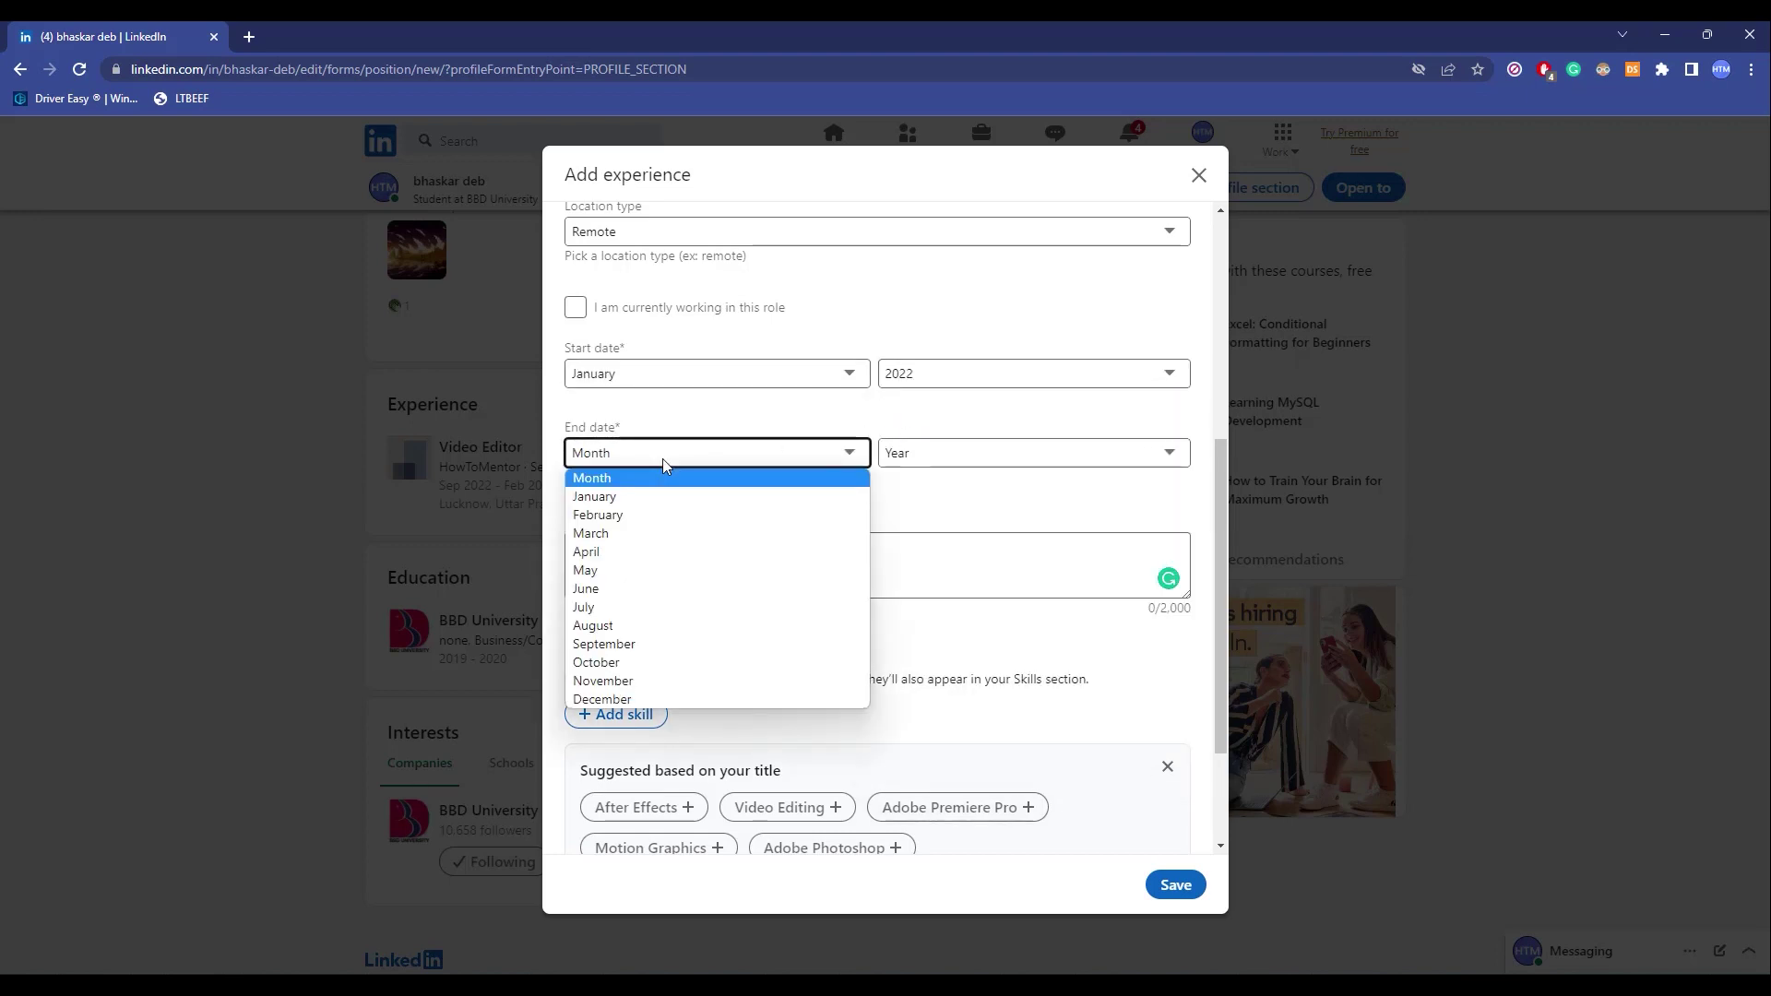
{"action": "left_click", "coordinate": [617, 634]}
{"action": "left_click", "coordinate": [969, 456]}
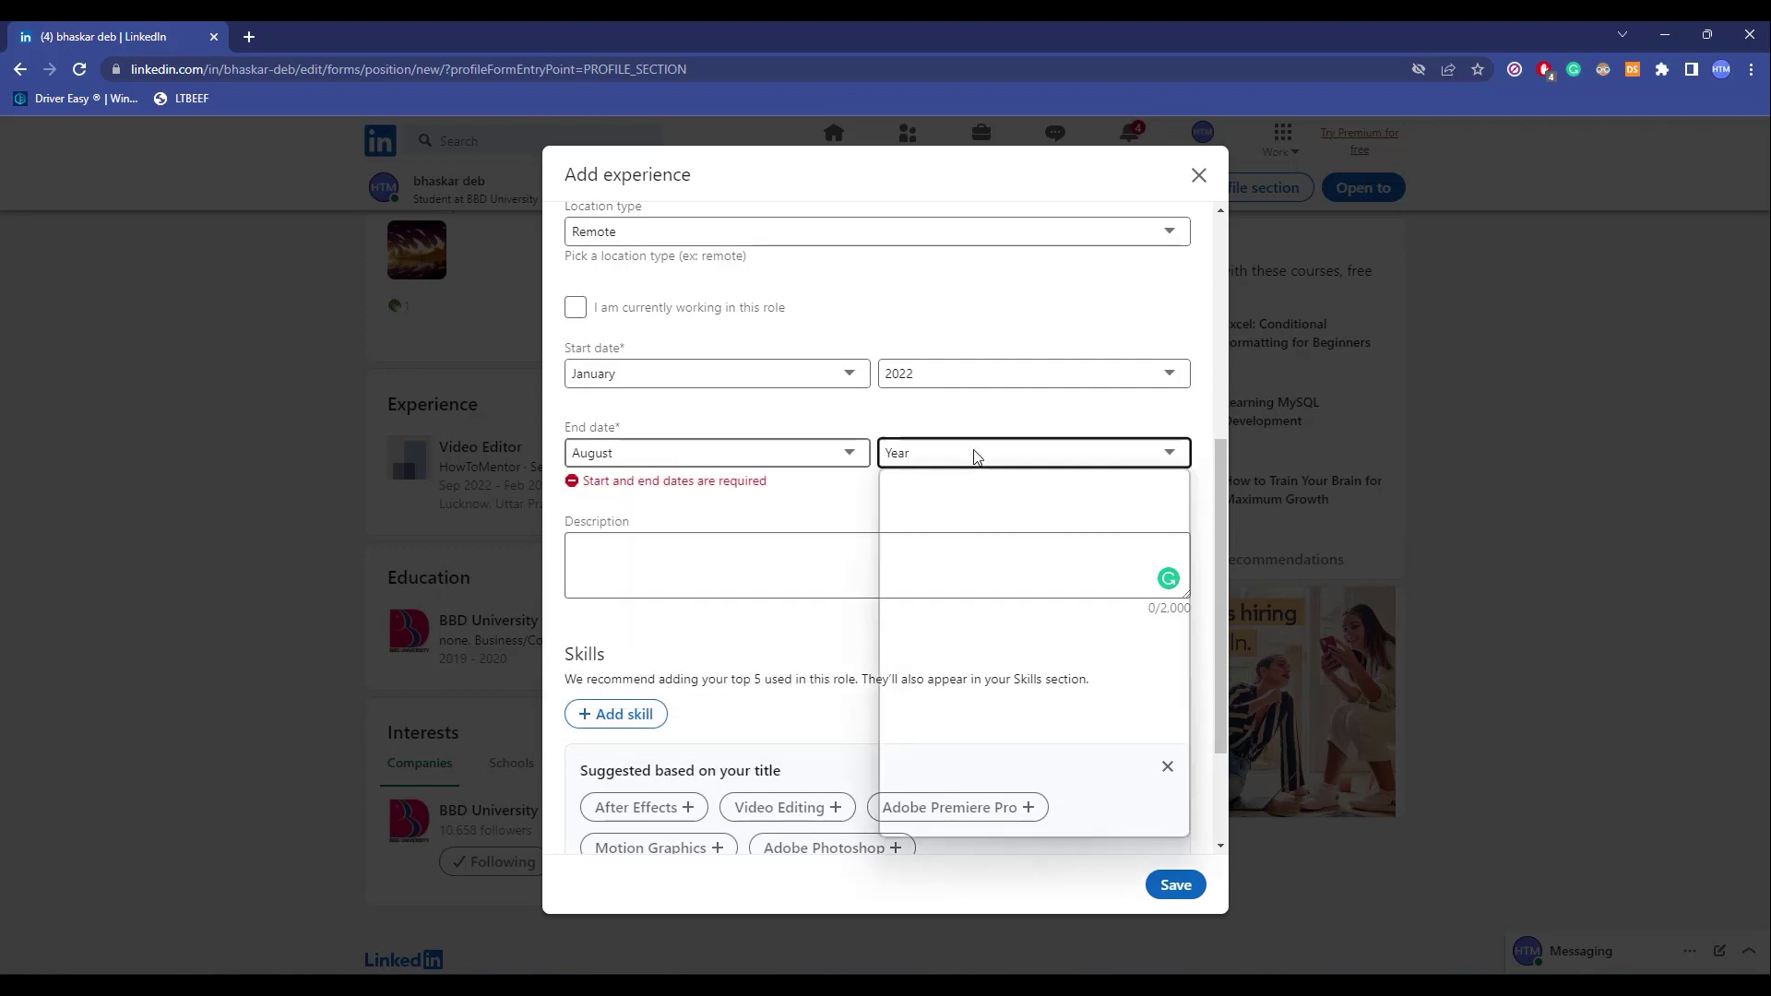
{"action": "left_click", "coordinate": [941, 511]}
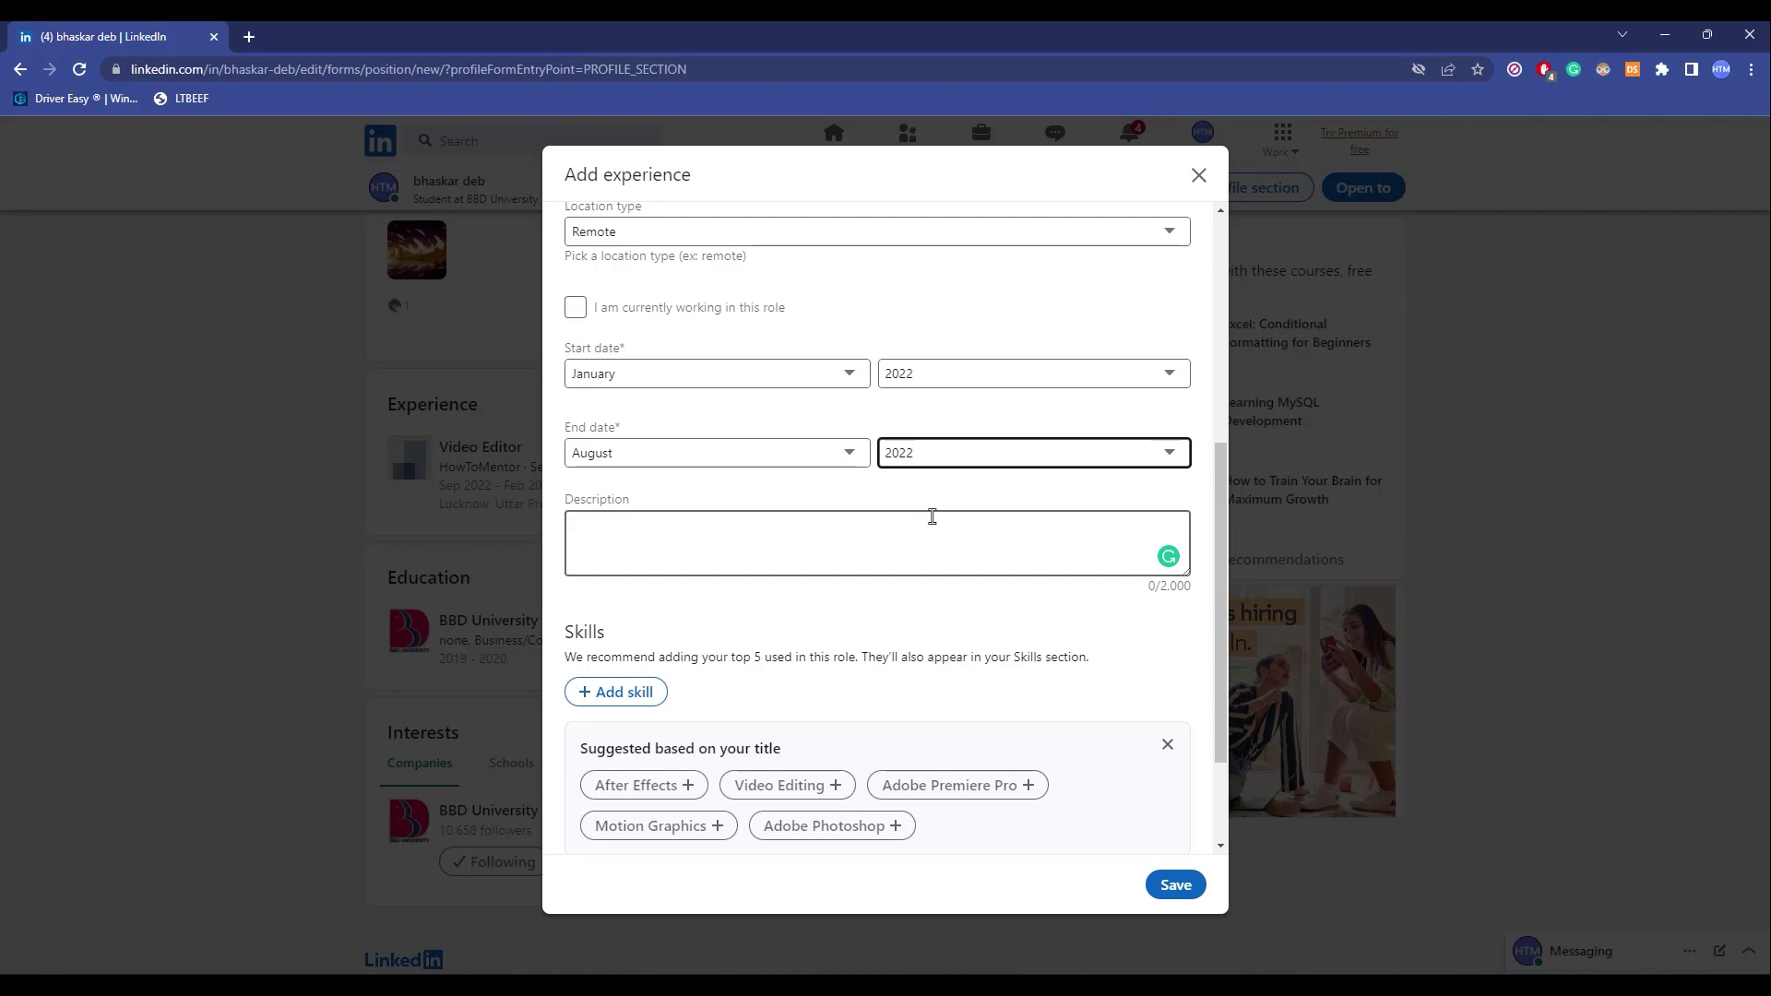
{"action": "scroll", "coordinate": [933, 517], "scroll_direction": "down", "scroll_amount": 2}
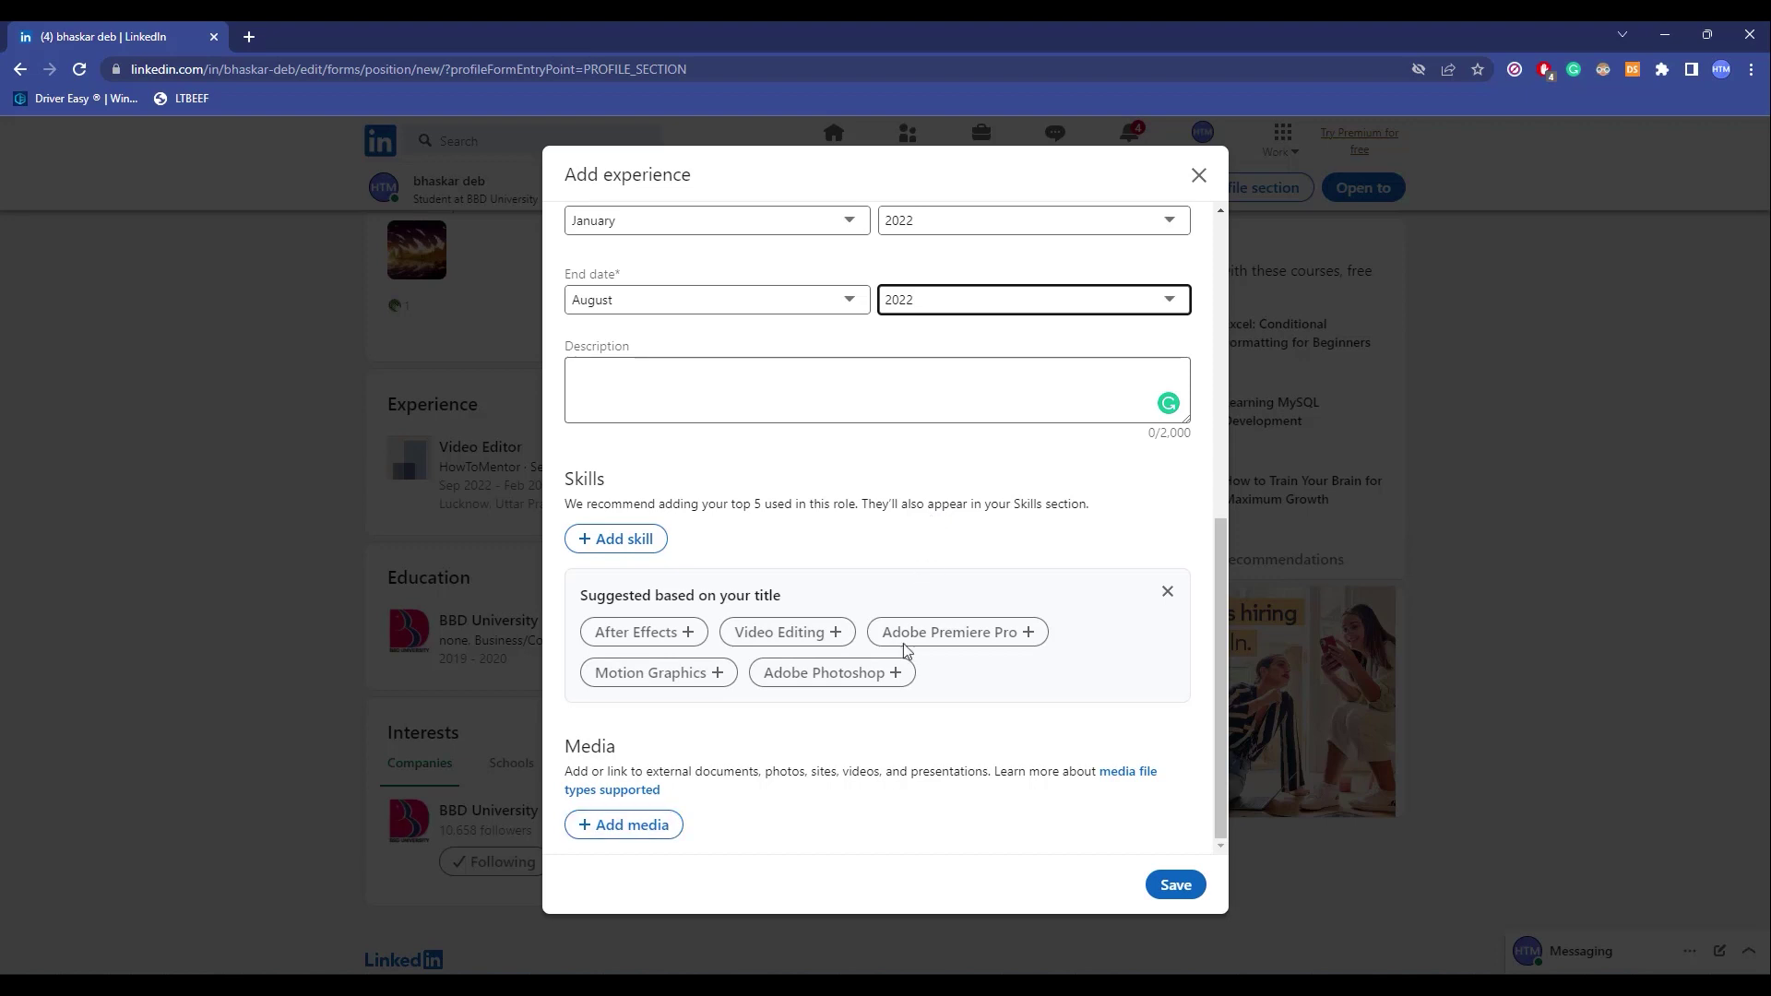
{"action": "scroll", "coordinate": [876, 777], "scroll_direction": "up", "scroll_amount": 3}
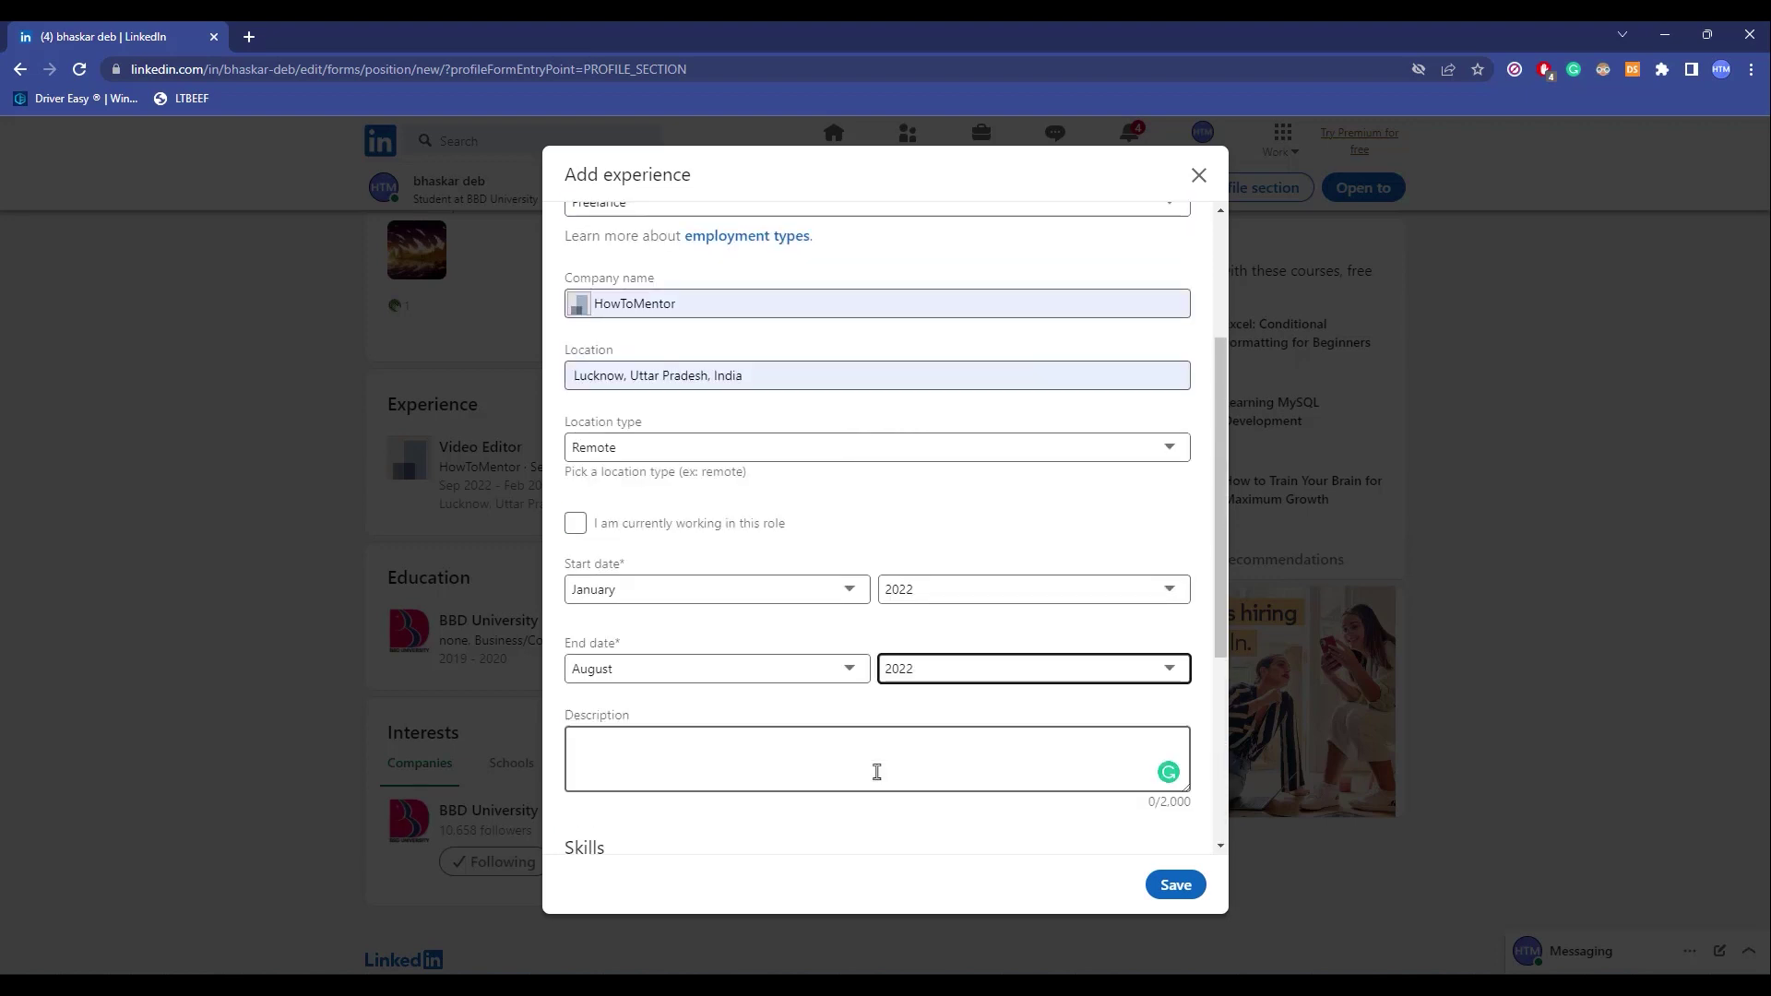
{"action": "scroll", "coordinate": [875, 777], "scroll_direction": "up", "scroll_amount": 2}
{"action": "scroll", "coordinate": [988, 748], "scroll_direction": "down", "scroll_amount": 3}
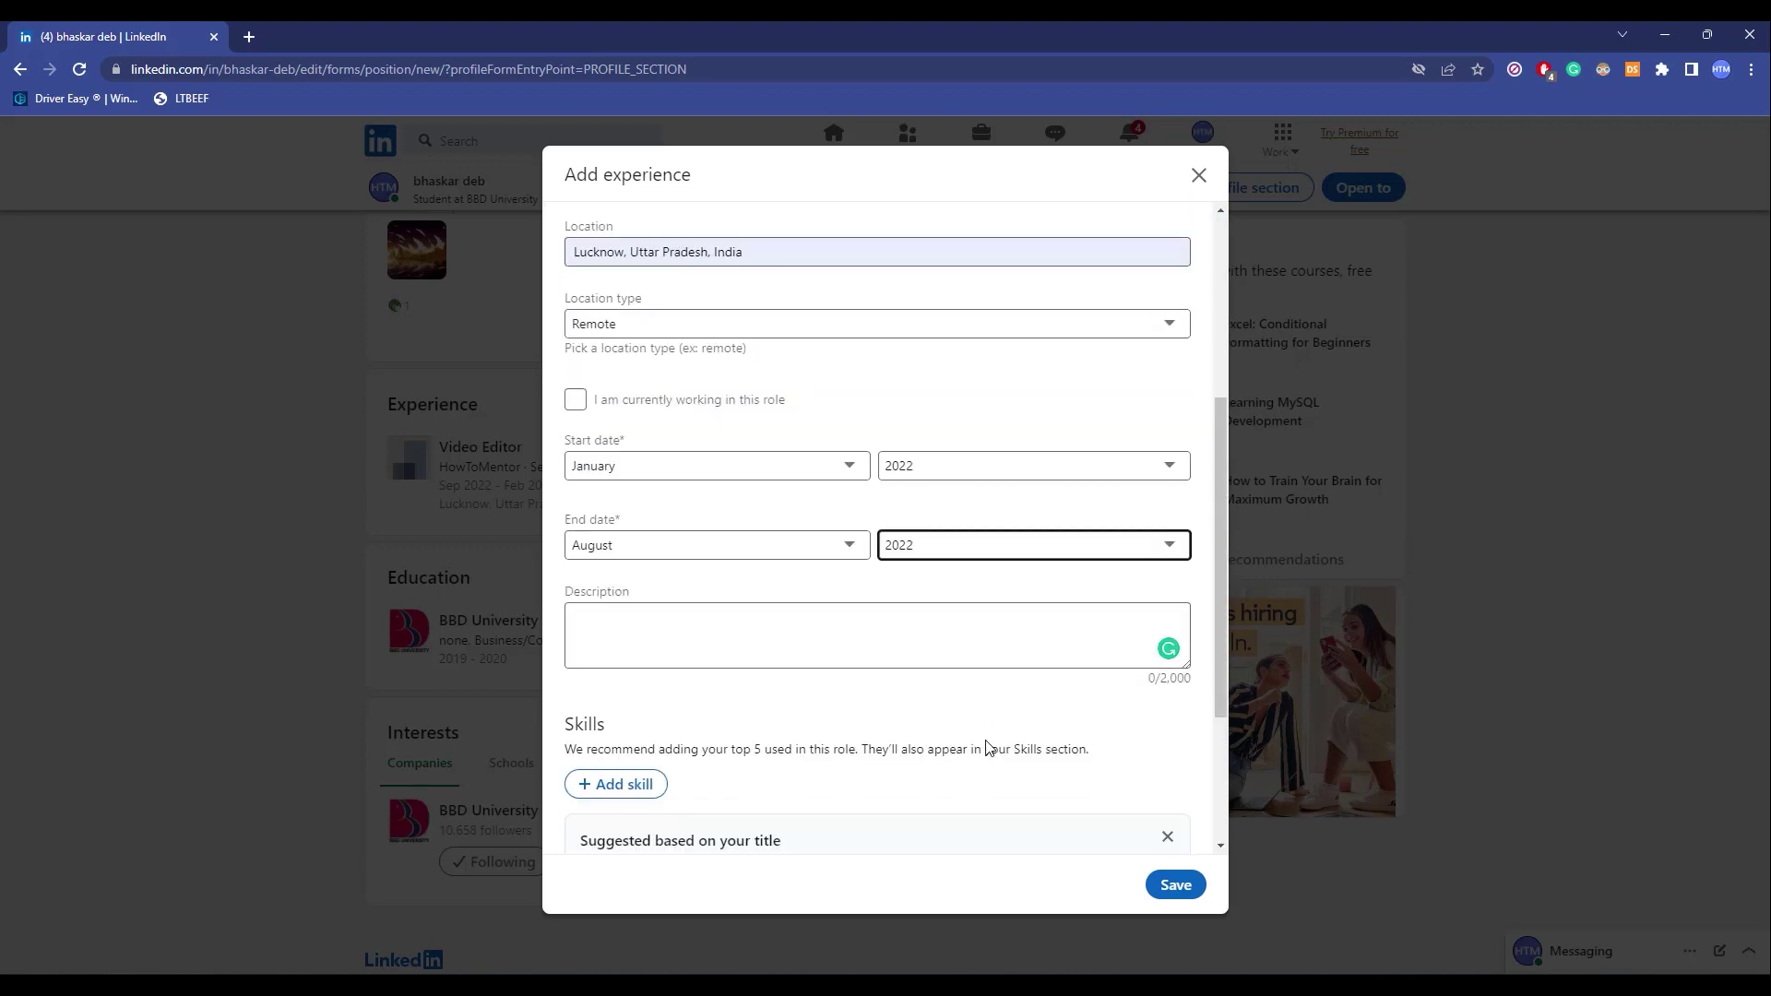
Step: Save the new Freelance Video Editor entry at HowToMentor
{"action": "left_click", "coordinate": [1175, 887]}
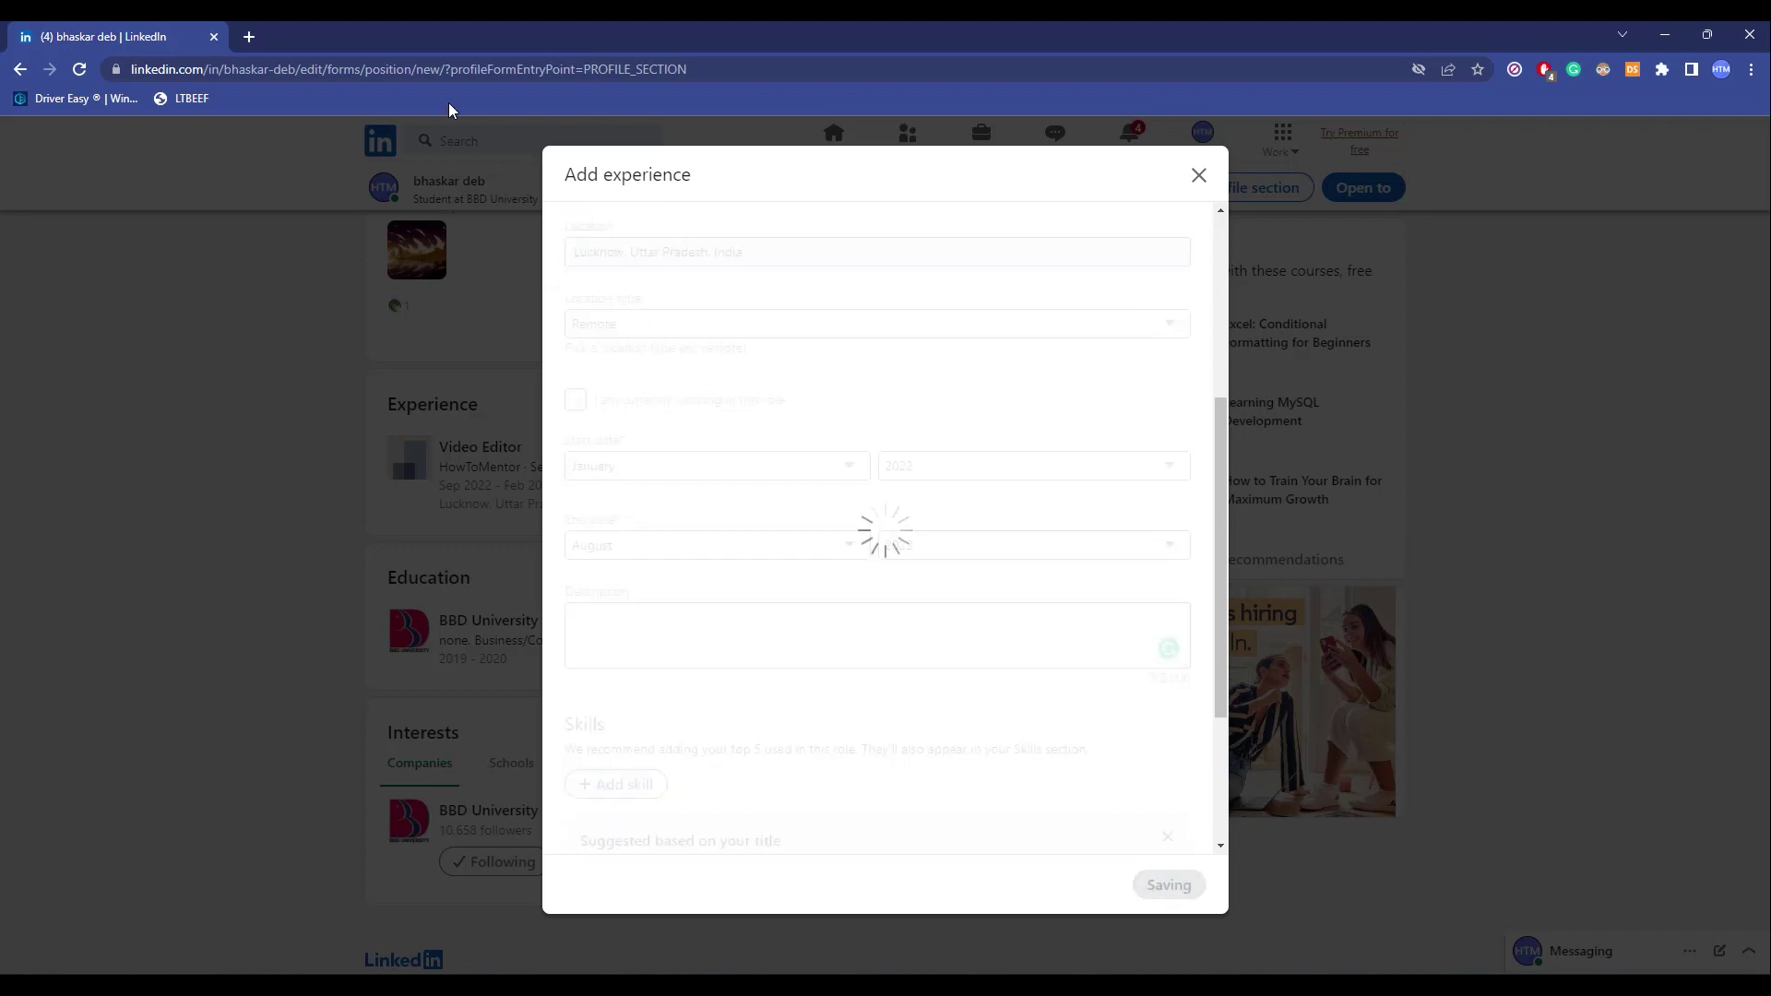